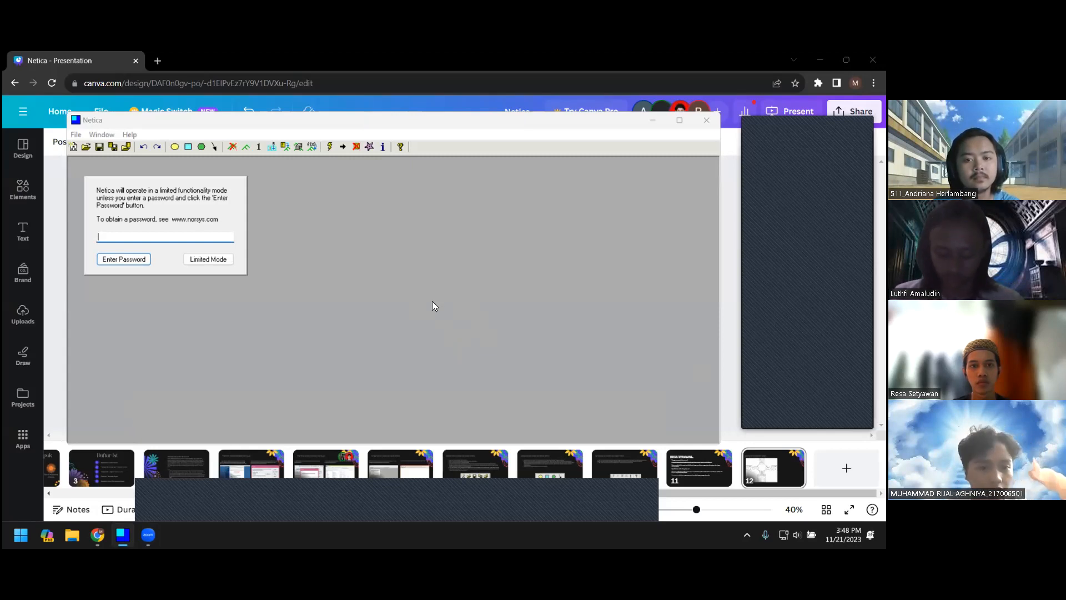
Step: Start Netica in limited mode and create a new network with its window maximised
click(208, 260)
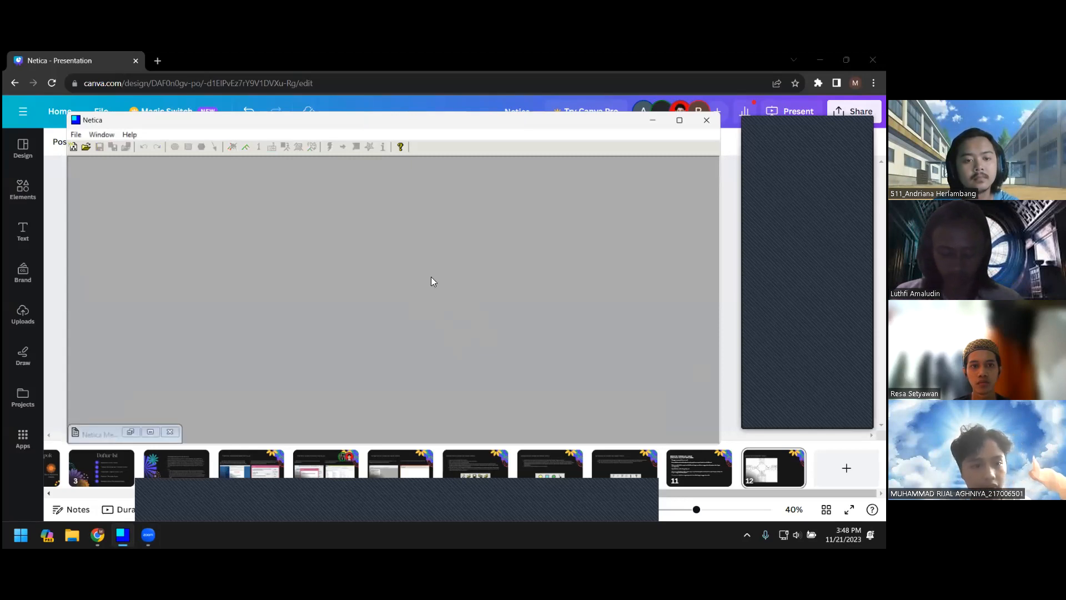
click(73, 147)
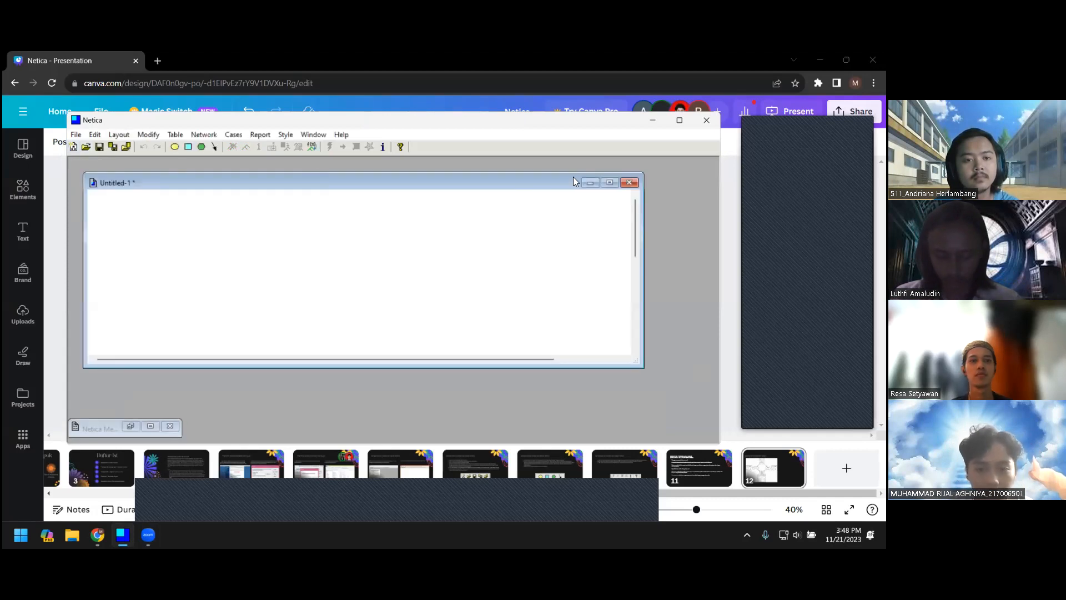
click(609, 182)
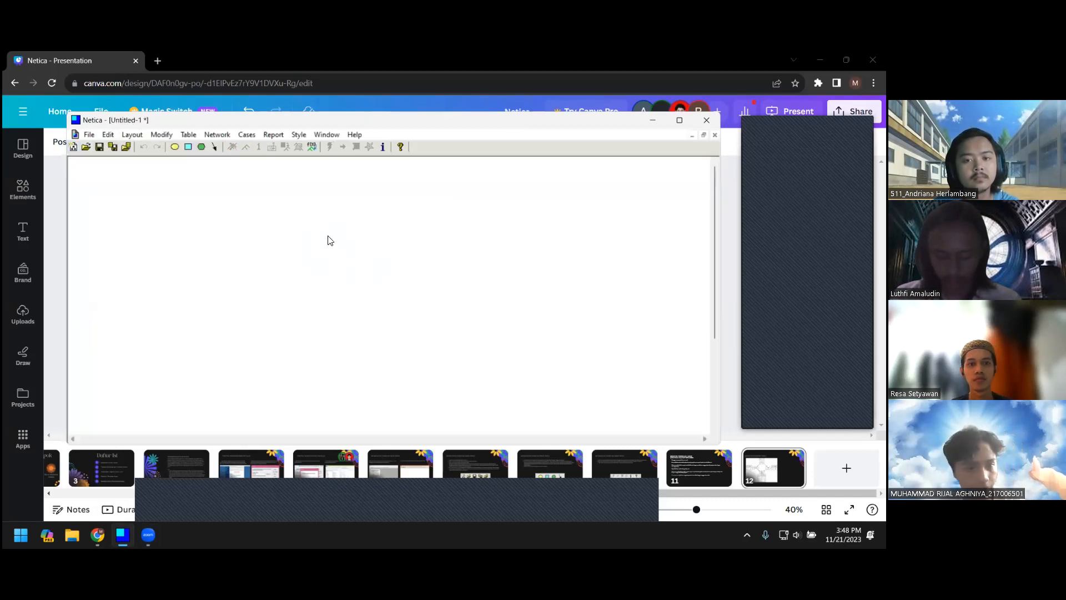
Step: Add four nature nodes A, B, C and D to the empty network, deleting the surplus node E
click(174, 147)
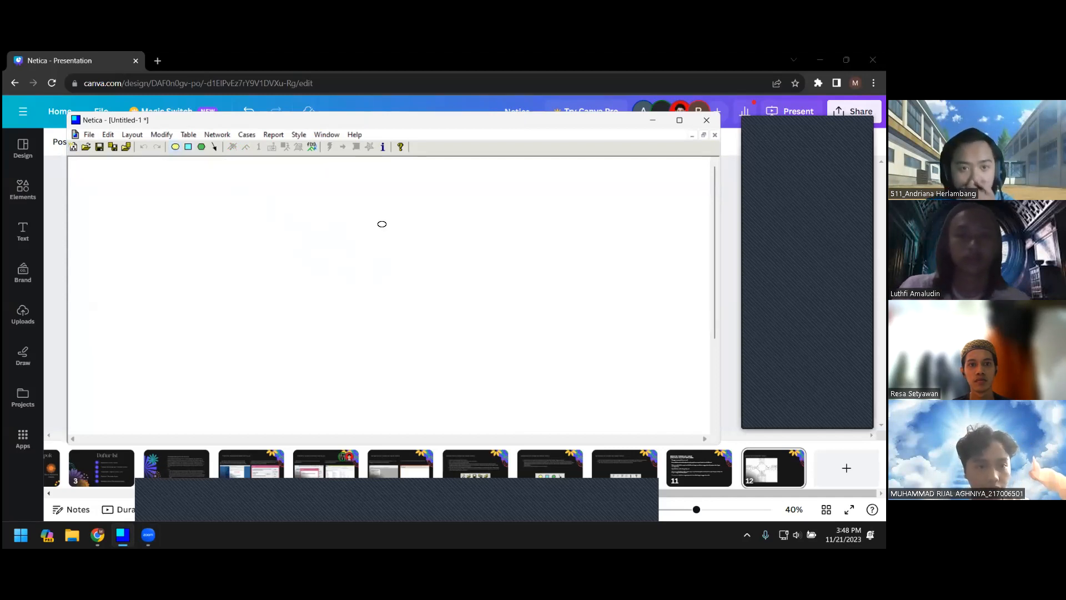
double_click(177, 148)
click(261, 216)
click(437, 209)
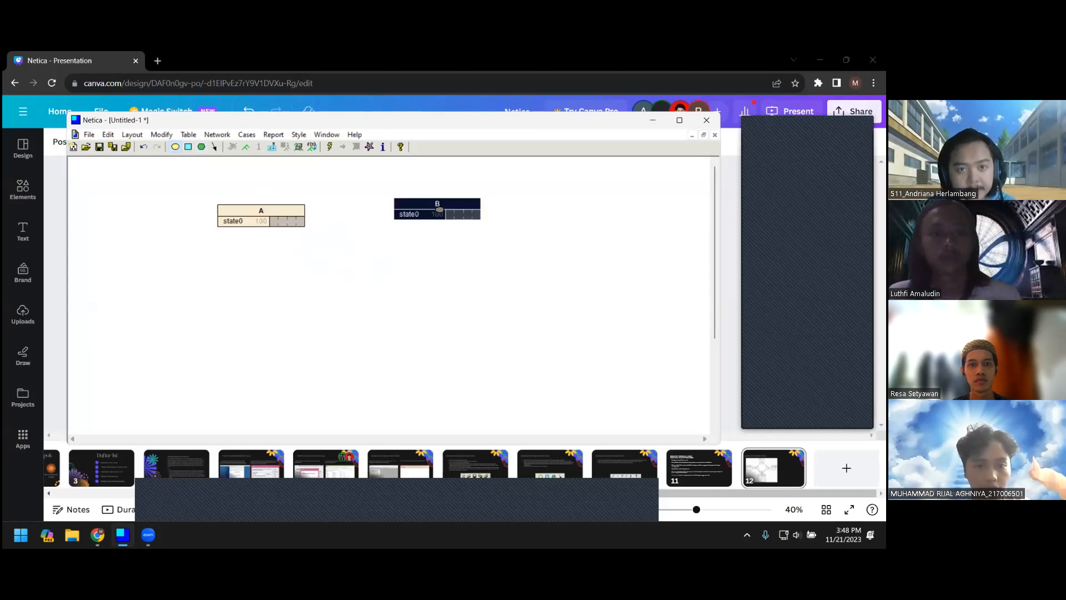
click(357, 298)
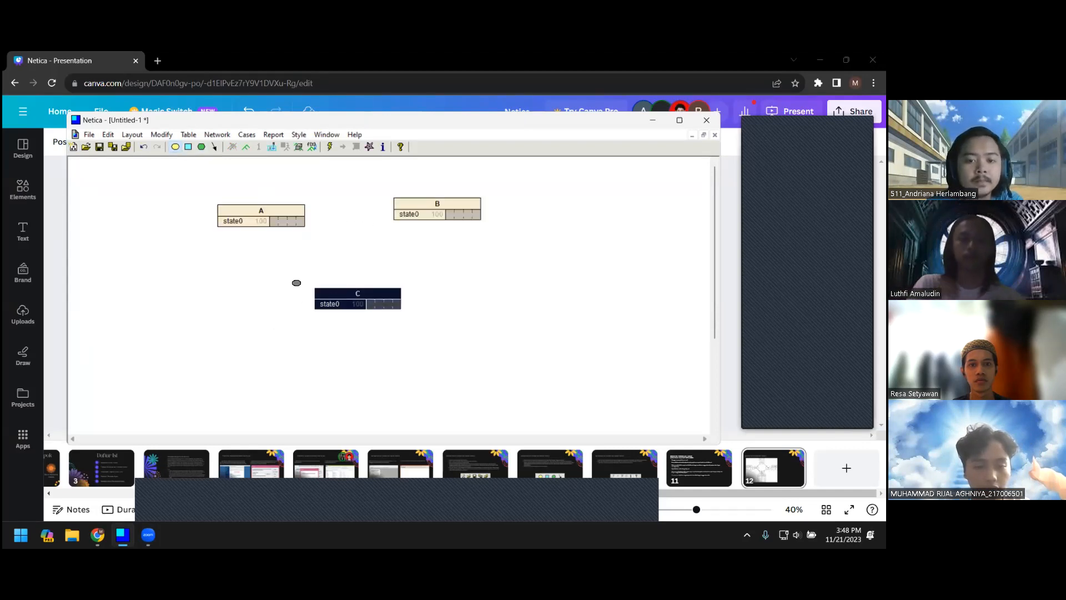
click(351, 170)
click(427, 216)
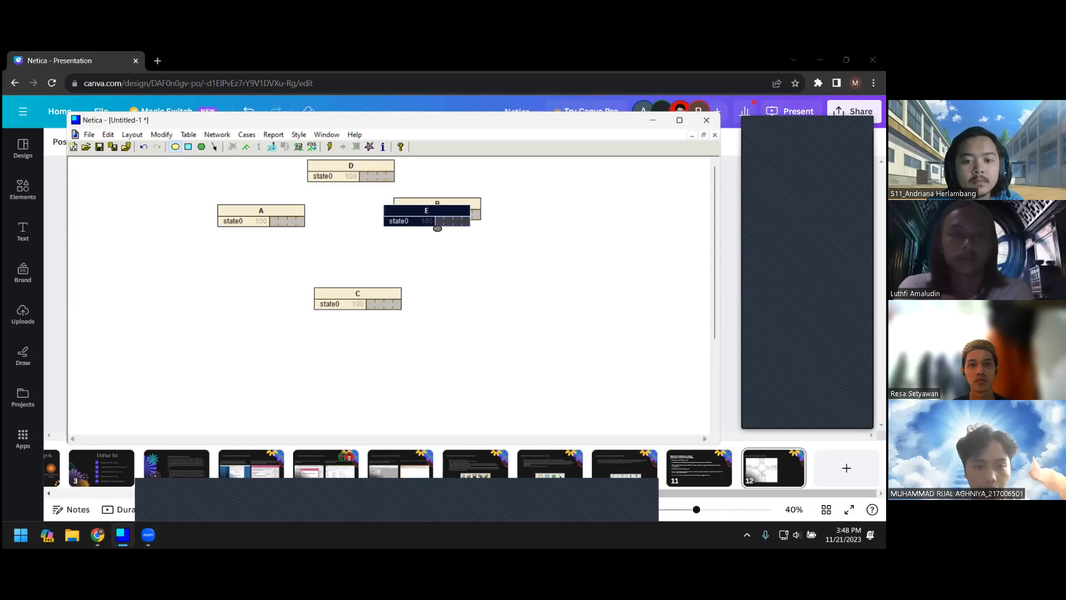
click(176, 148)
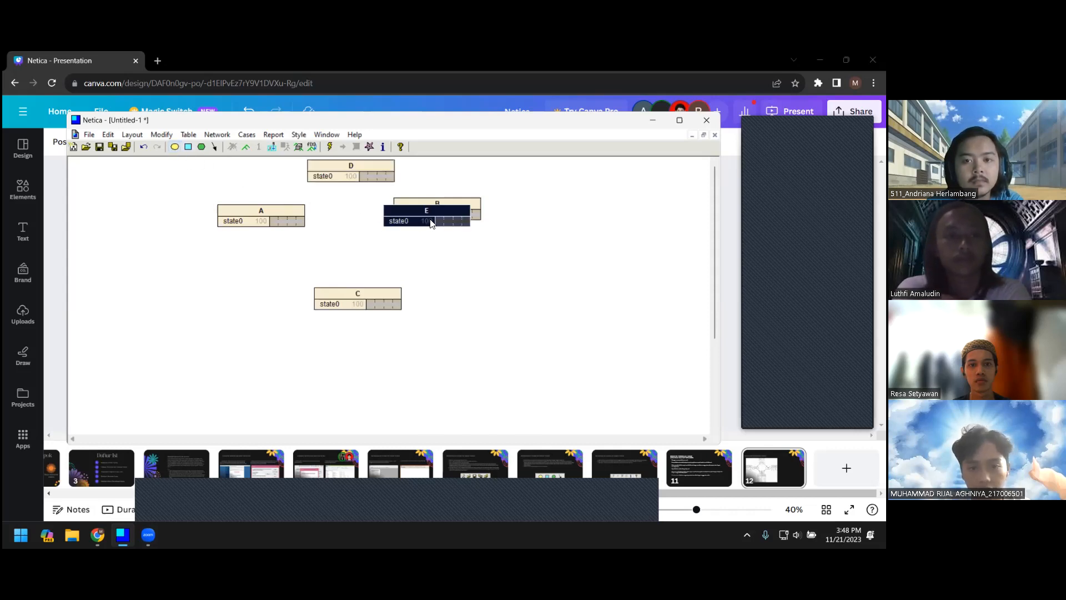
key(Delete)
Step: Arrange the nodes in a diamond with A above, B and C at the two sides and D below
drag(425, 209, 485, 254)
click(291, 222)
drag(238, 255, 247, 264)
drag(345, 174, 359, 371)
drag(367, 288, 303, 306)
drag(237, 253, 391, 202)
drag(283, 320, 467, 320)
drag(495, 251, 321, 283)
drag(475, 307, 492, 259)
drag(334, 284, 286, 271)
drag(455, 254, 459, 271)
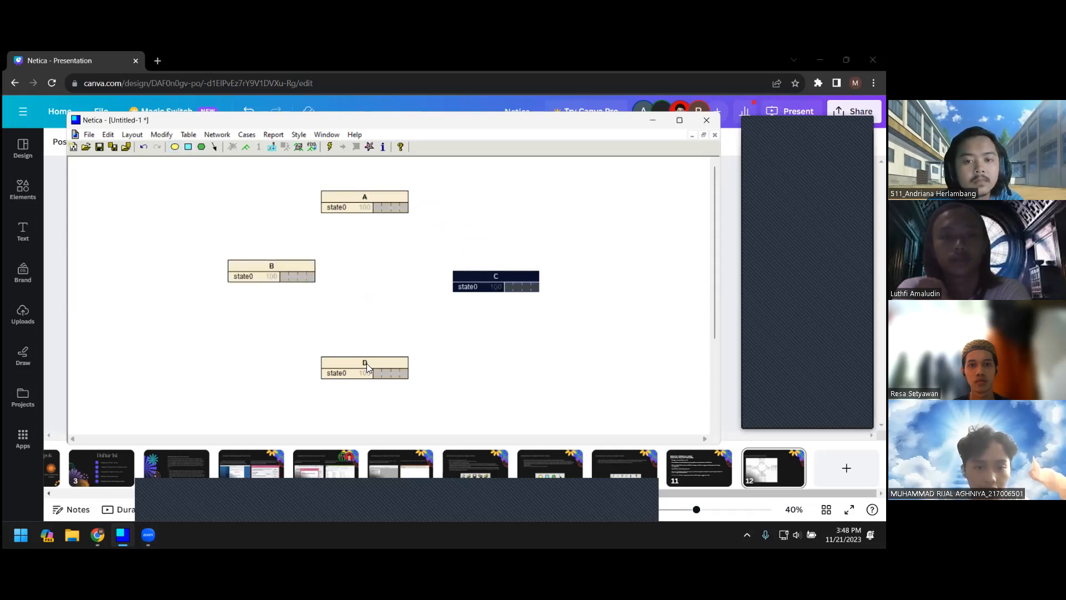
Step: Even out the diamond by bringing D closer to A and spreading B and C outward at about the same height
drag(367, 363, 401, 329)
drag(358, 211, 375, 208)
click(344, 269)
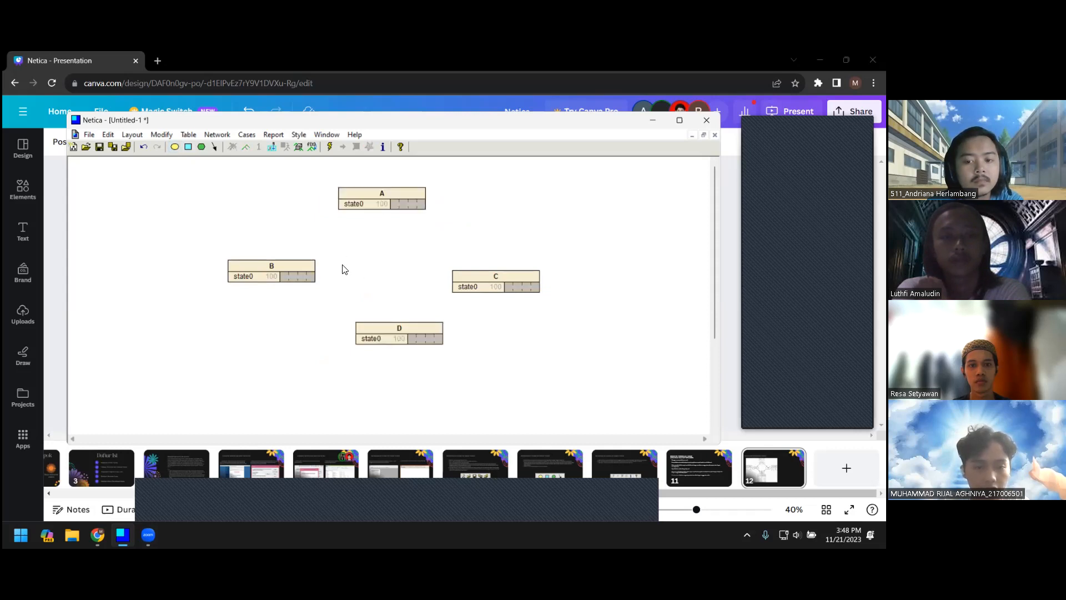
drag(500, 277, 507, 263)
drag(393, 323, 361, 323)
drag(275, 266, 261, 260)
click(384, 273)
drag(486, 258, 493, 255)
click(406, 257)
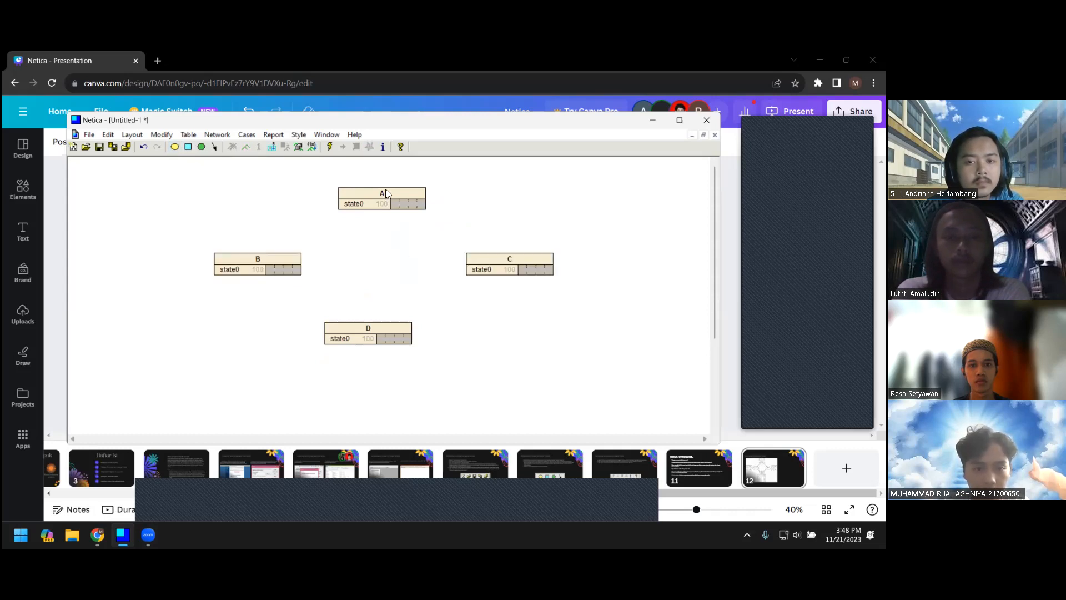
click(383, 197)
click(431, 257)
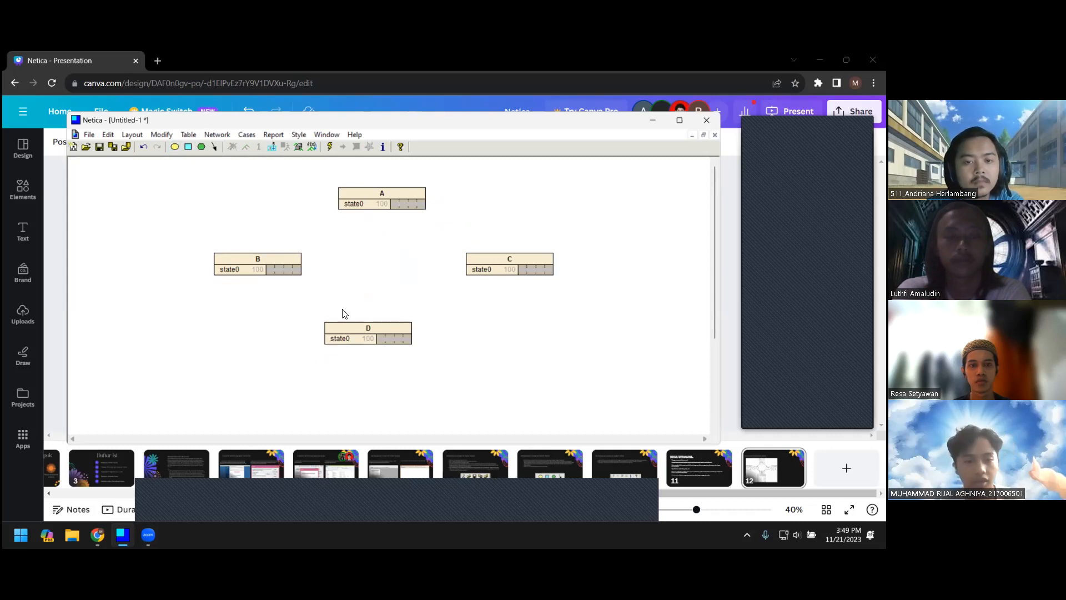
Step: Check the case diagram on the Canva slide, return to Netica and rename node A as Cloudy
double_click(381, 197)
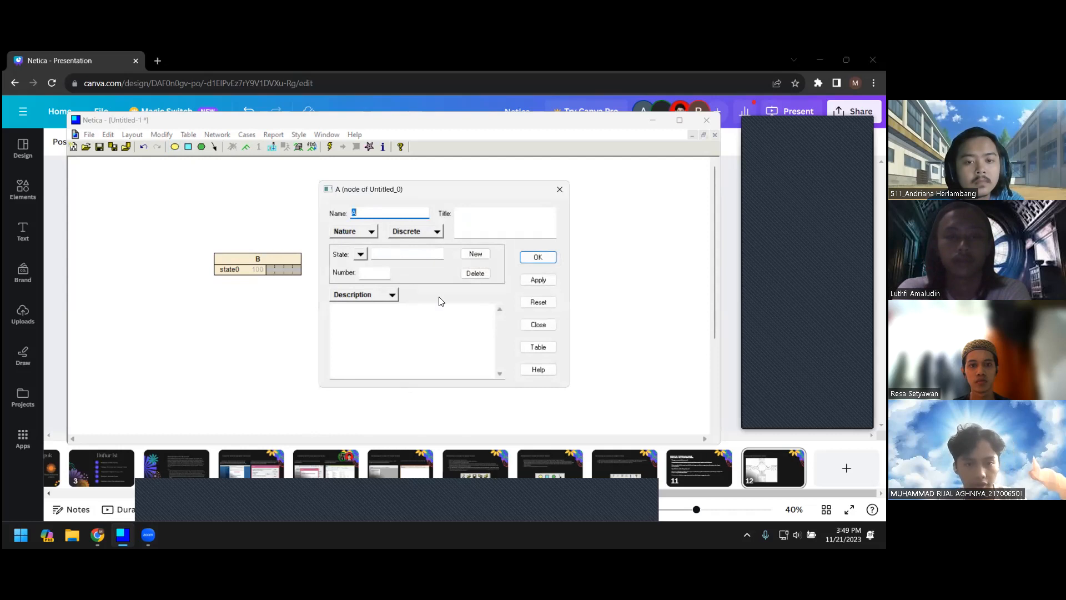
click(520, 98)
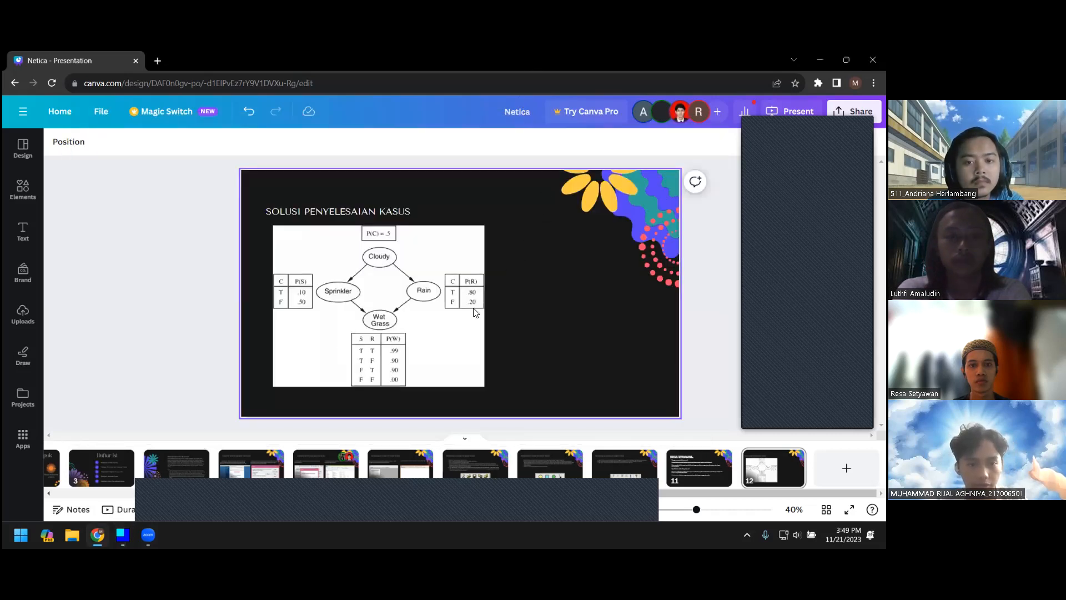
click(123, 534)
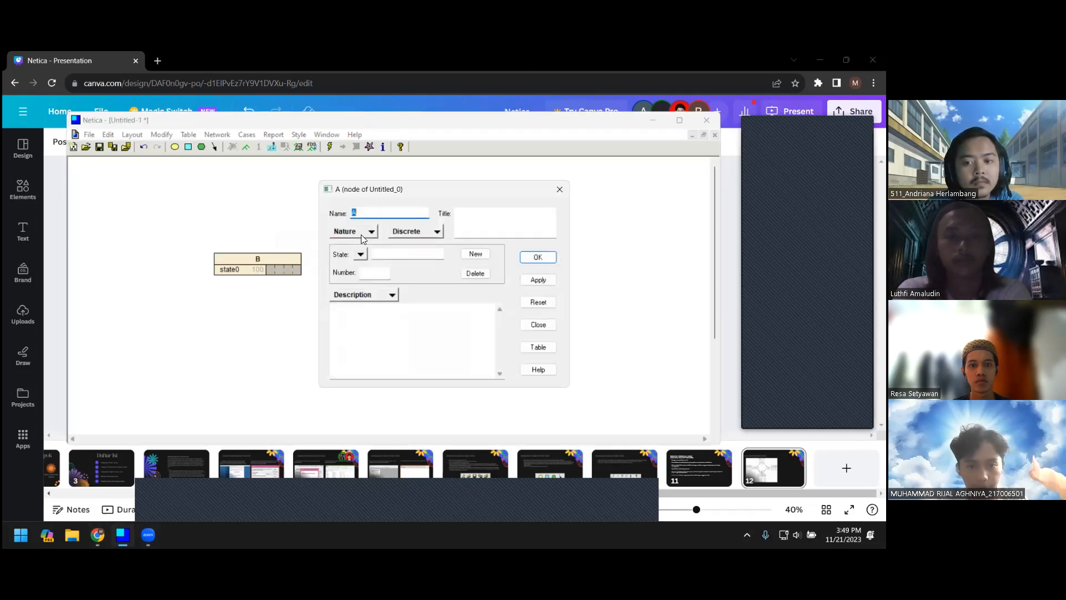
text(dy)
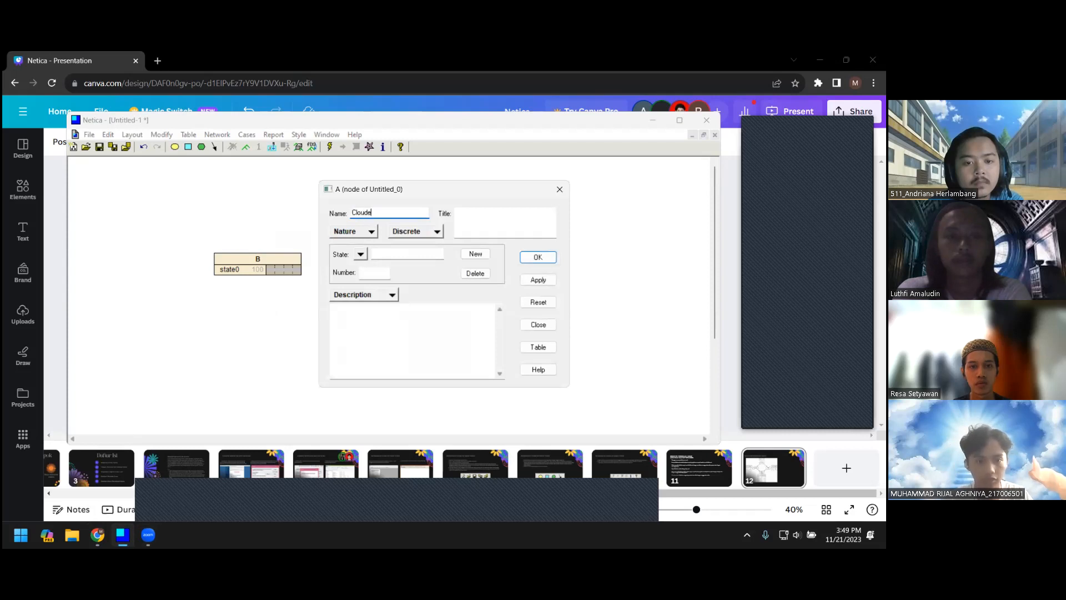
Step: Give the Cloudy node the two states Treu and Flase and apply the properties
click(373, 255)
click(419, 255)
text(Tre)
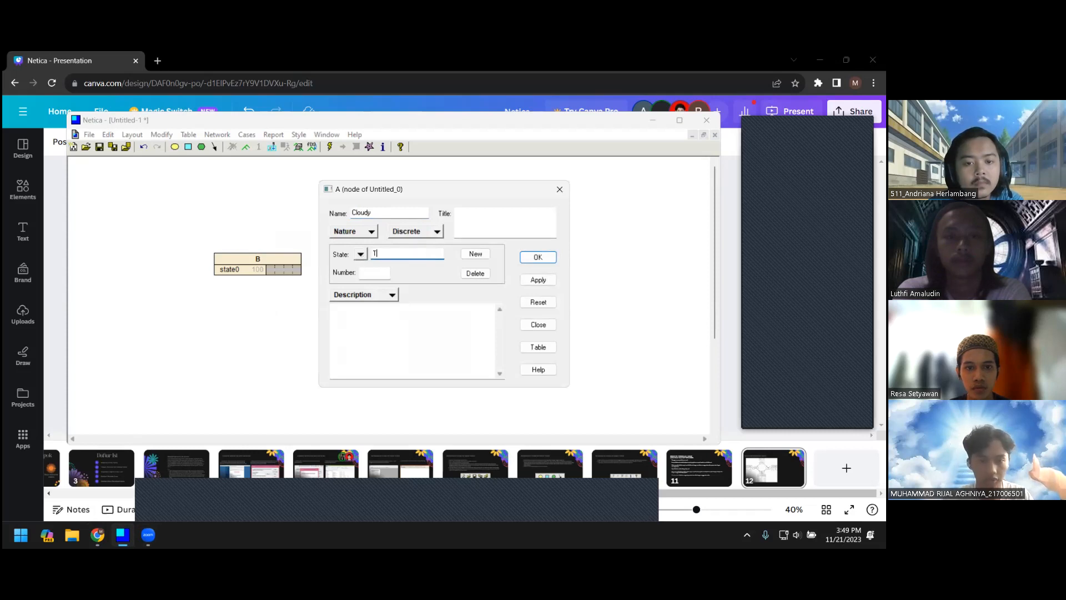
key(BackSpace)
text(eu)
click(476, 254)
text(Fla)
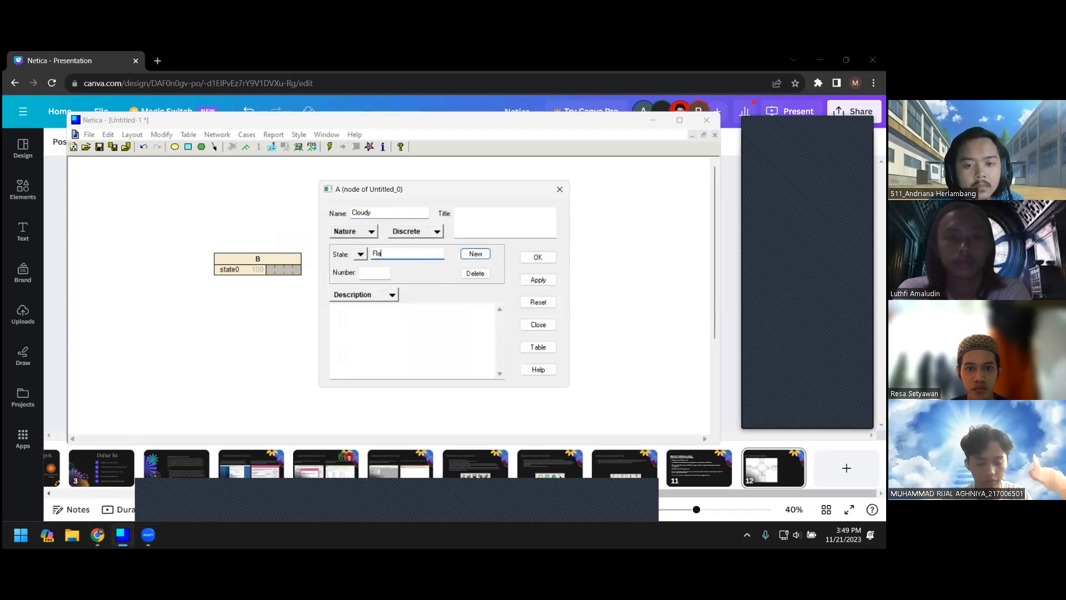
text(se)
click(535, 278)
click(532, 259)
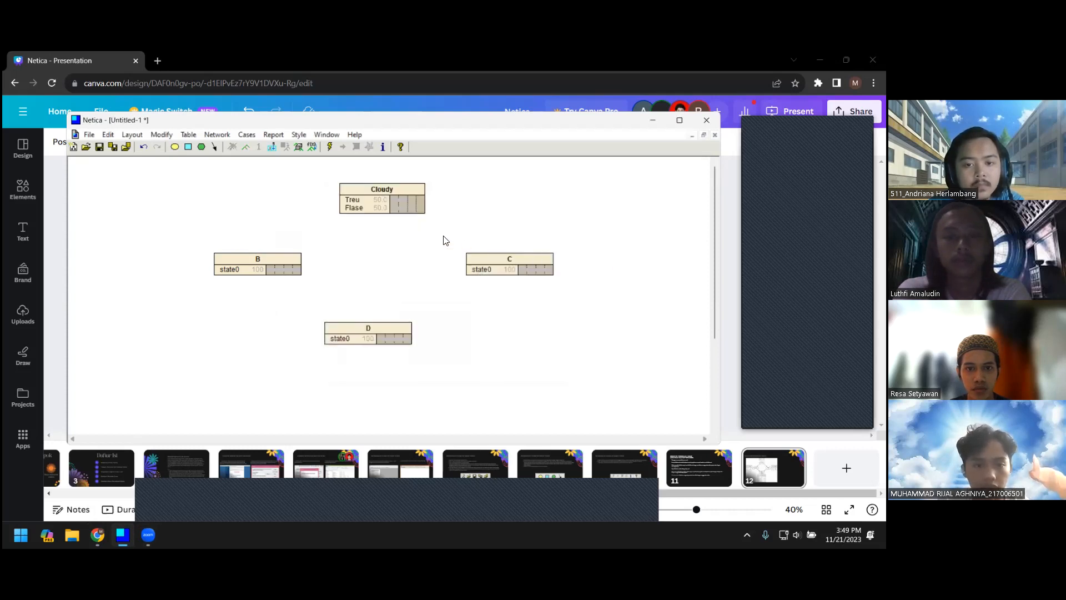
Step: Check the second node's name on the Canva slide, return to Netica and rename node B as Sprinkler
double_click(260, 260)
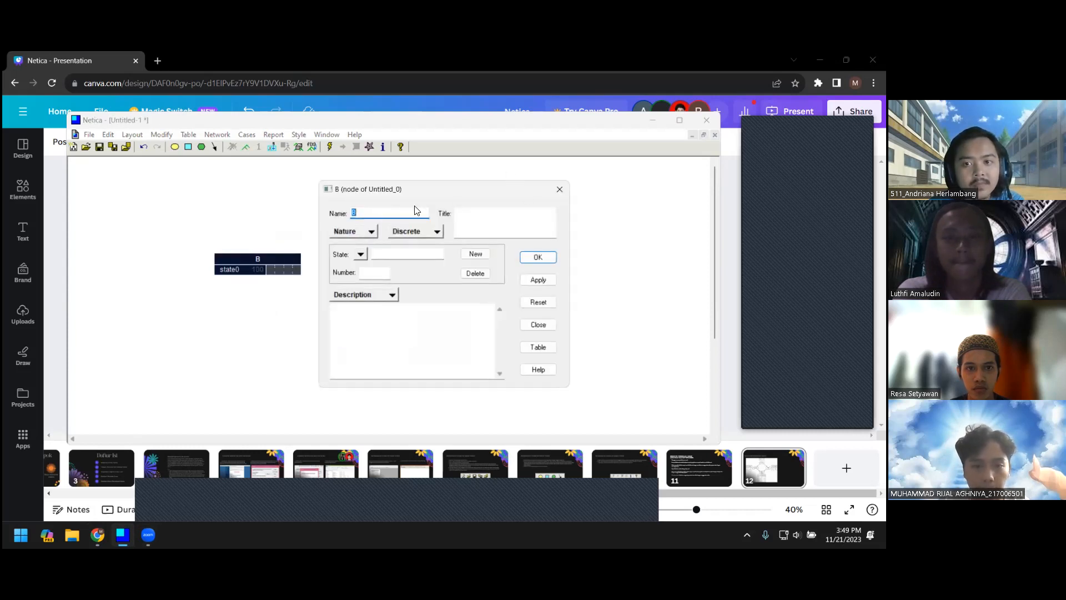
click(495, 55)
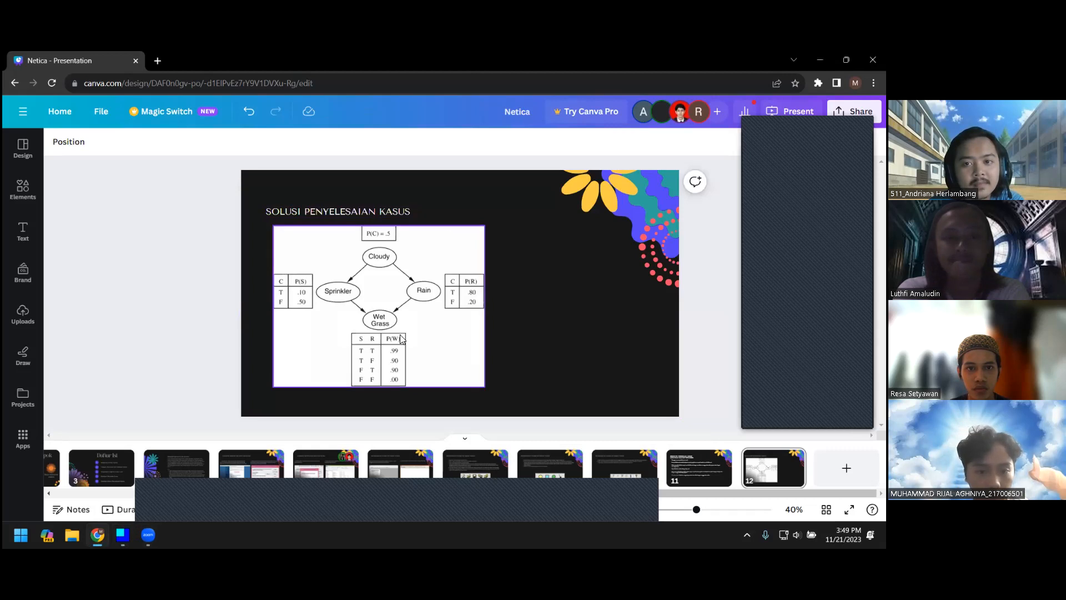
click(122, 535)
text(AS)
key(BackSpace)
text(Sprin)
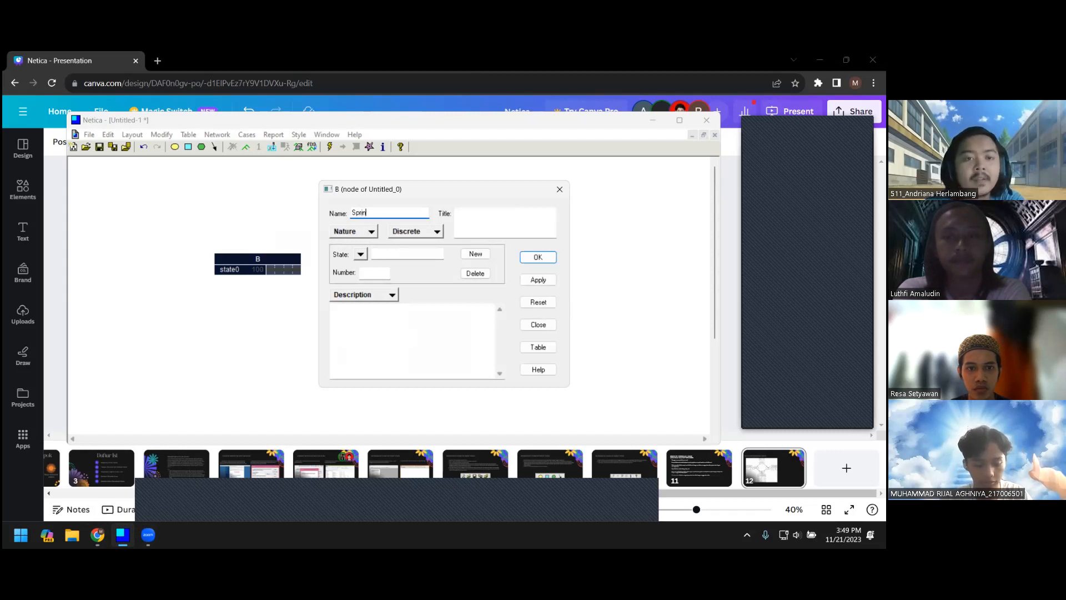
text(kler)
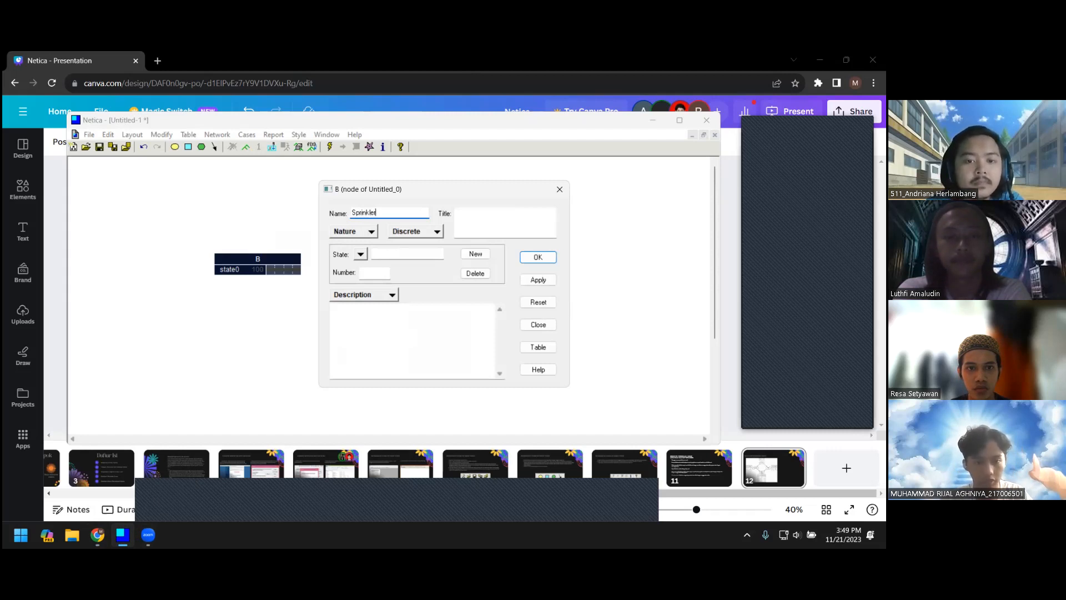
Step: Give the Sprinkler node the two states True and False and apply the properties
click(361, 254)
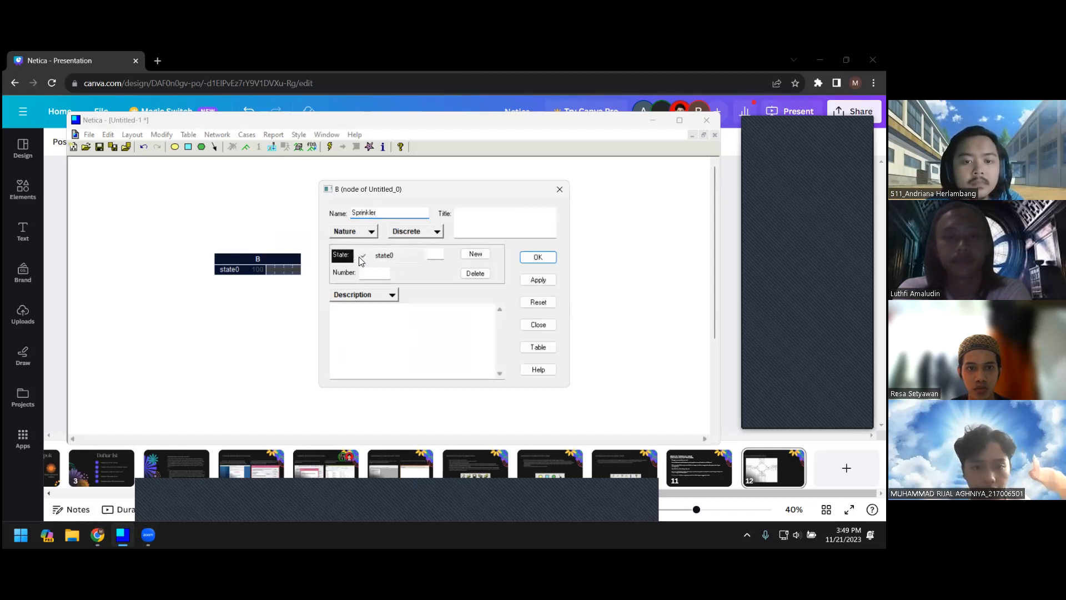
click(403, 256)
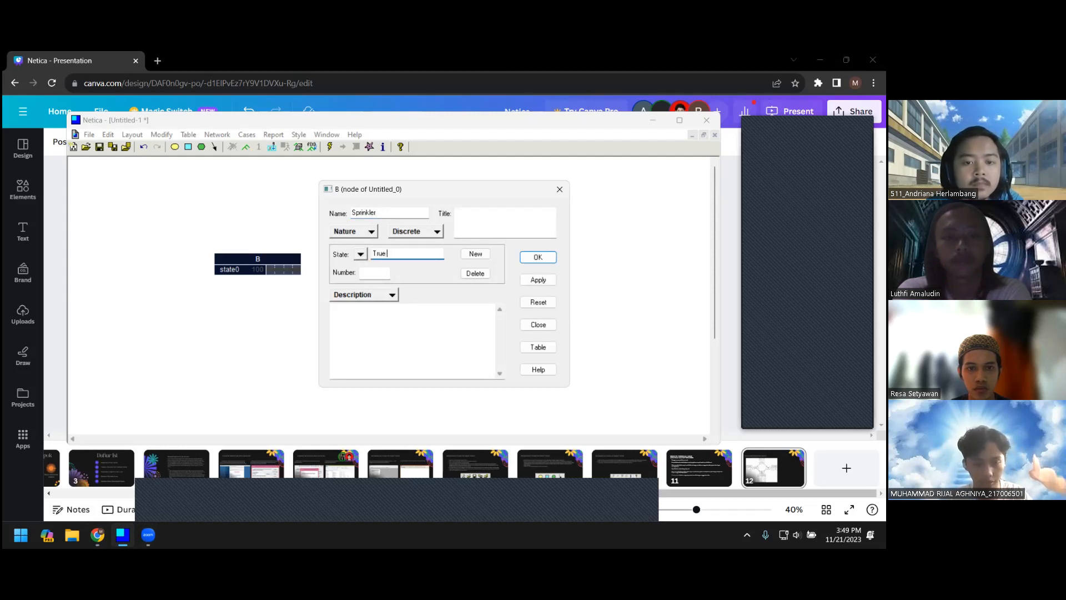
click(475, 254)
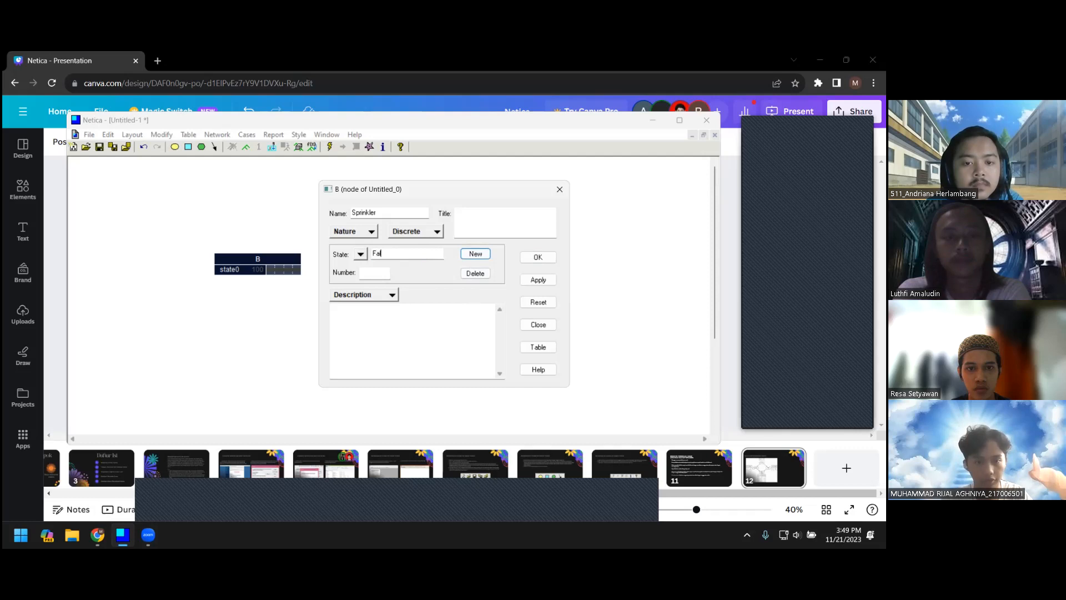
text(False)
click(538, 279)
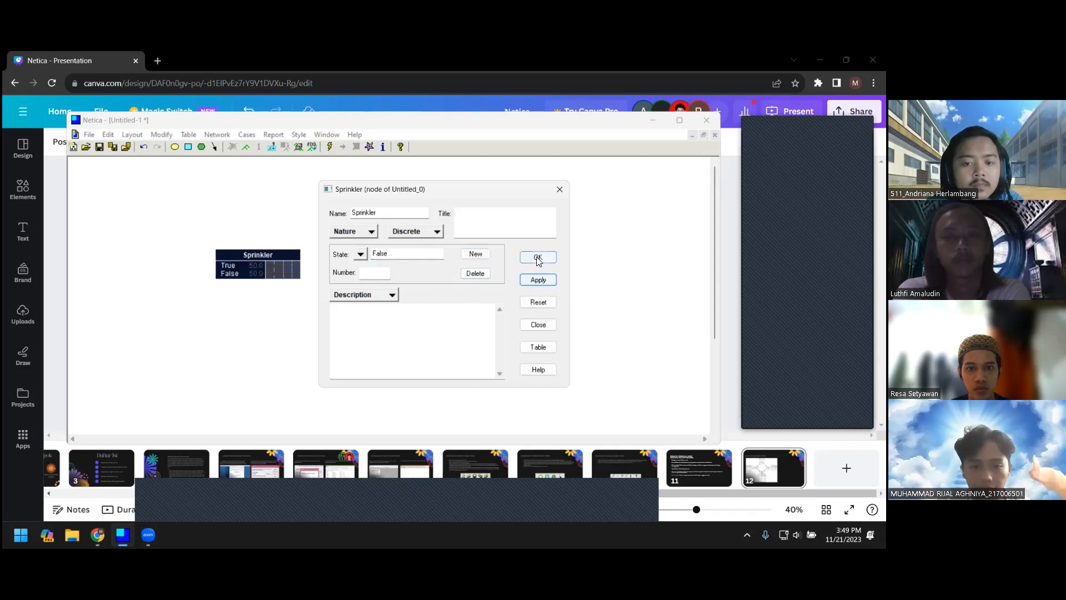
click(536, 256)
click(314, 286)
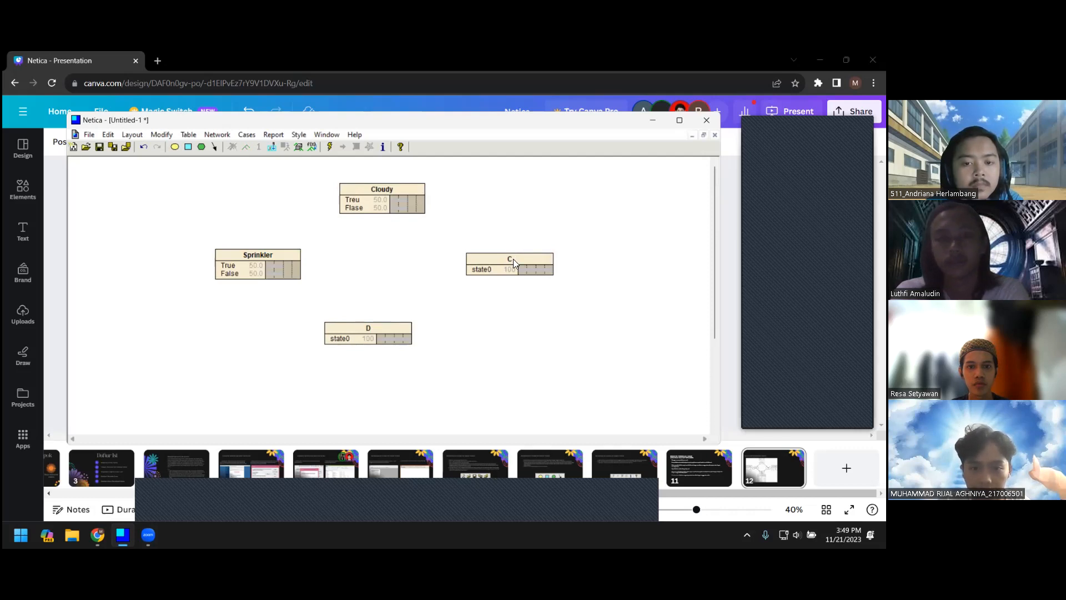
Step: After consulting the Canva diagram, rename node C as Rain in Netica and give it the states True and False
click(534, 53)
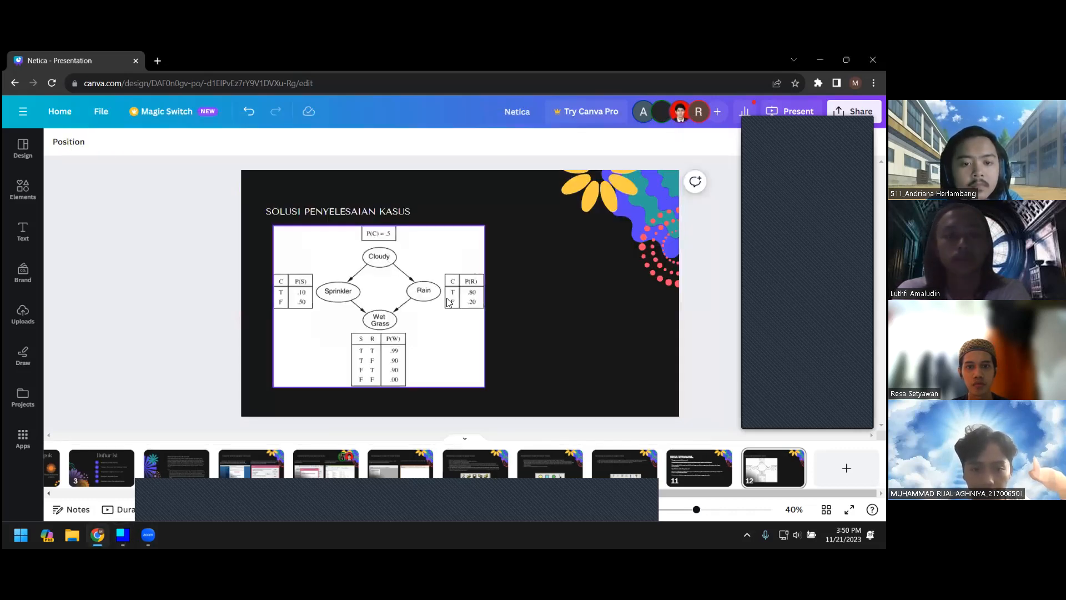
click(122, 535)
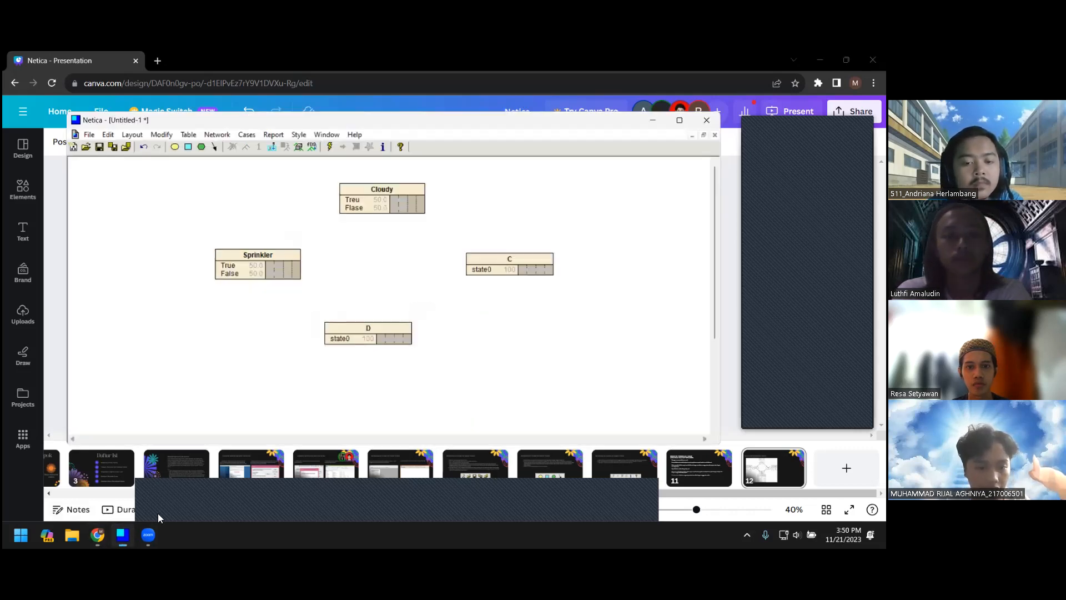
double_click(511, 272)
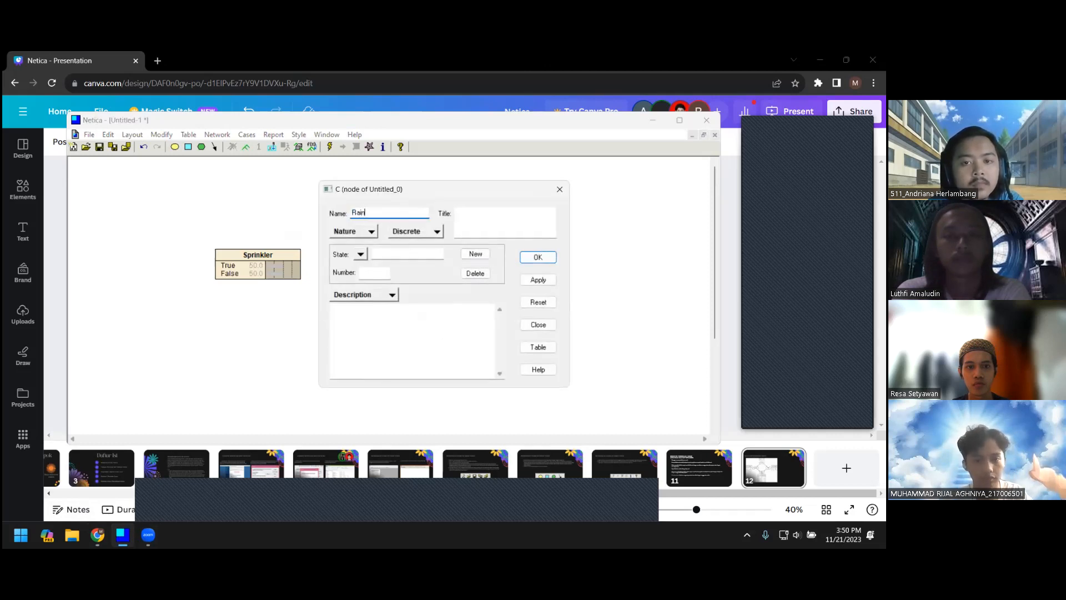
click(403, 255)
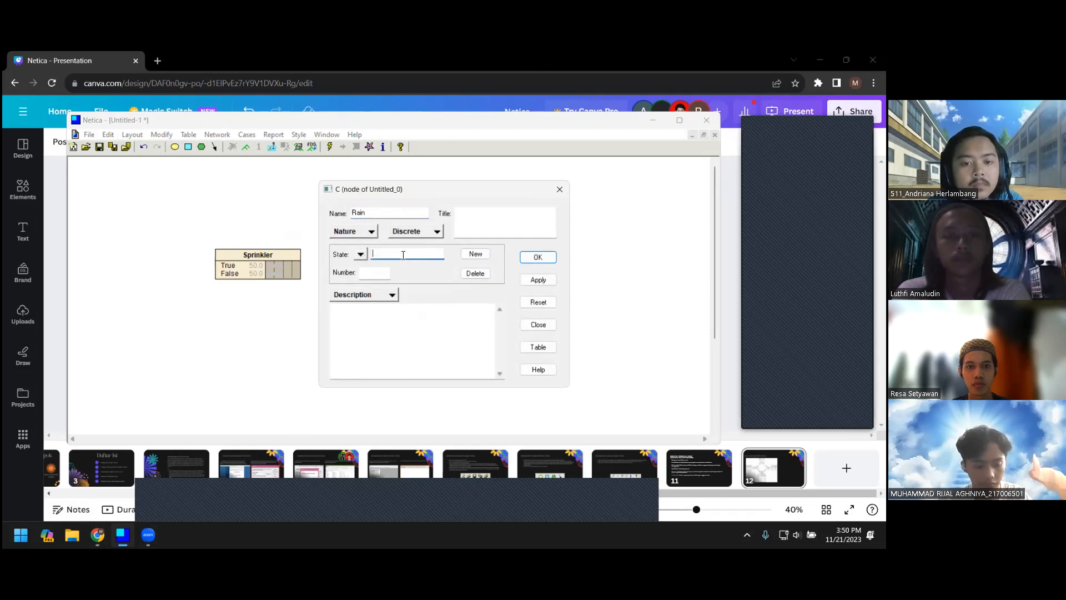
click(475, 253)
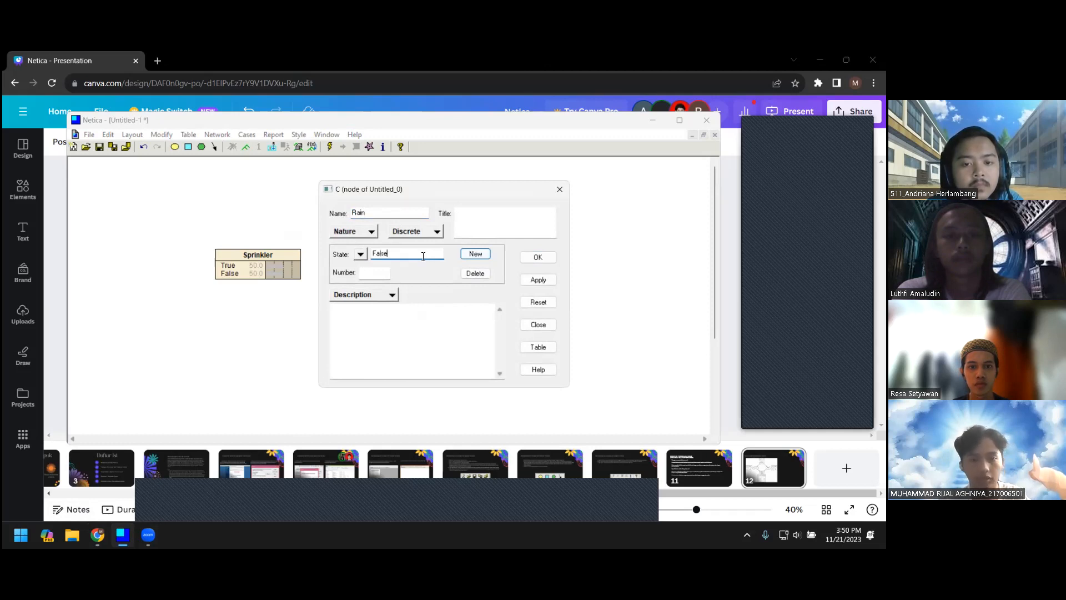
text(False)
click(546, 282)
click(548, 259)
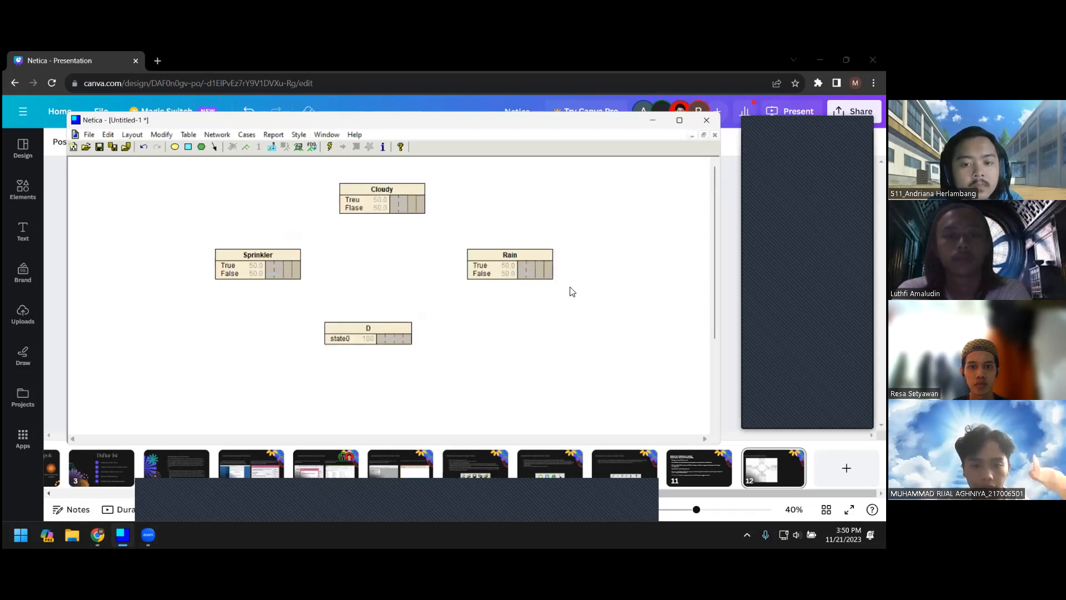
Step: Check the fourth node's name on the Canva slide, return to Netica and rename node D as Wet_Grass
double_click(366, 328)
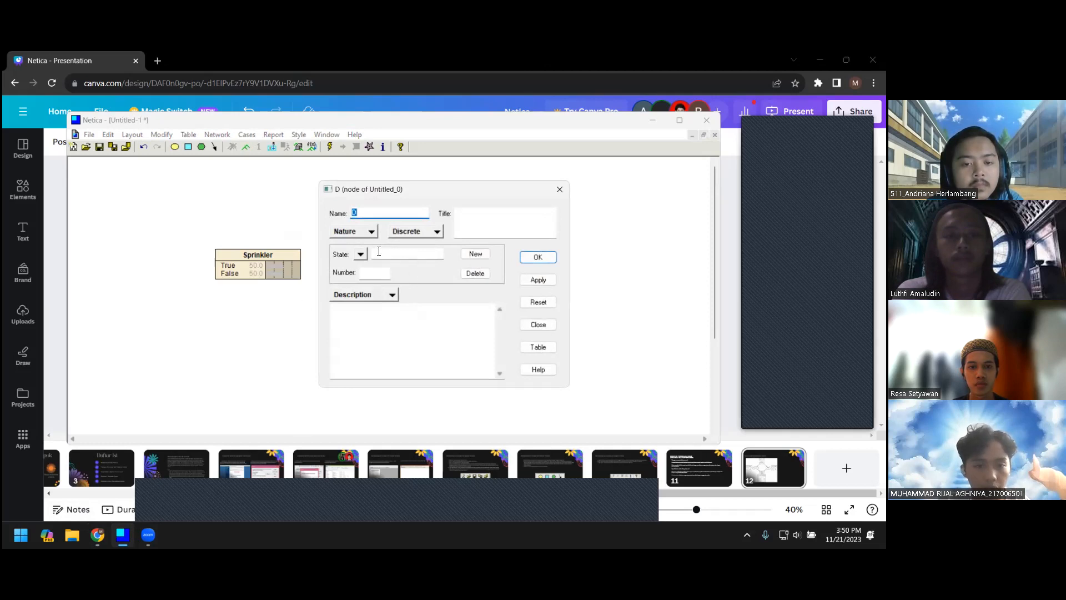
click(451, 53)
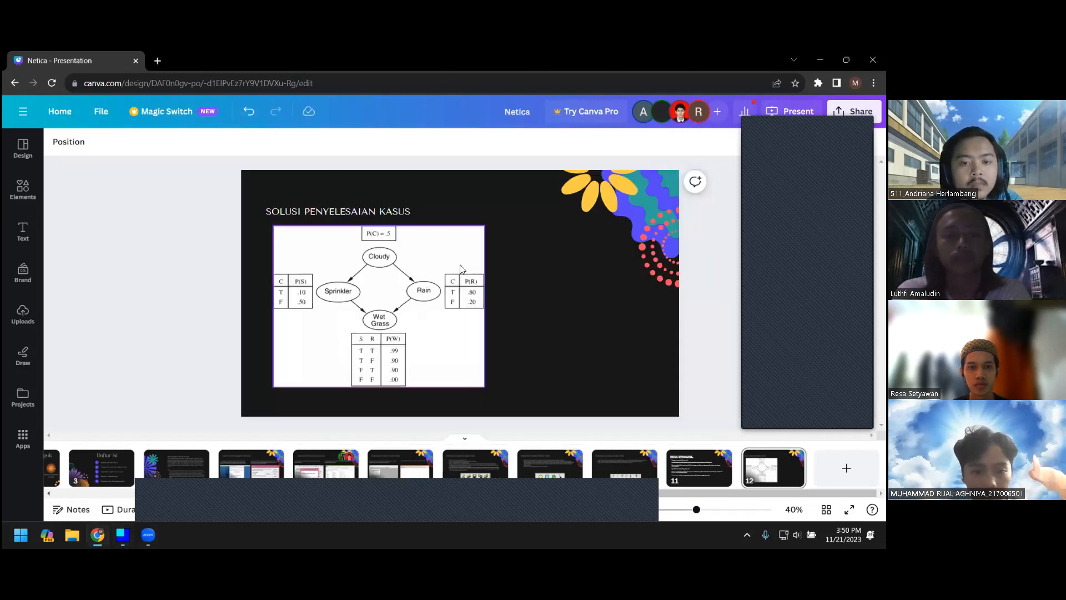
key(alt+Tab)
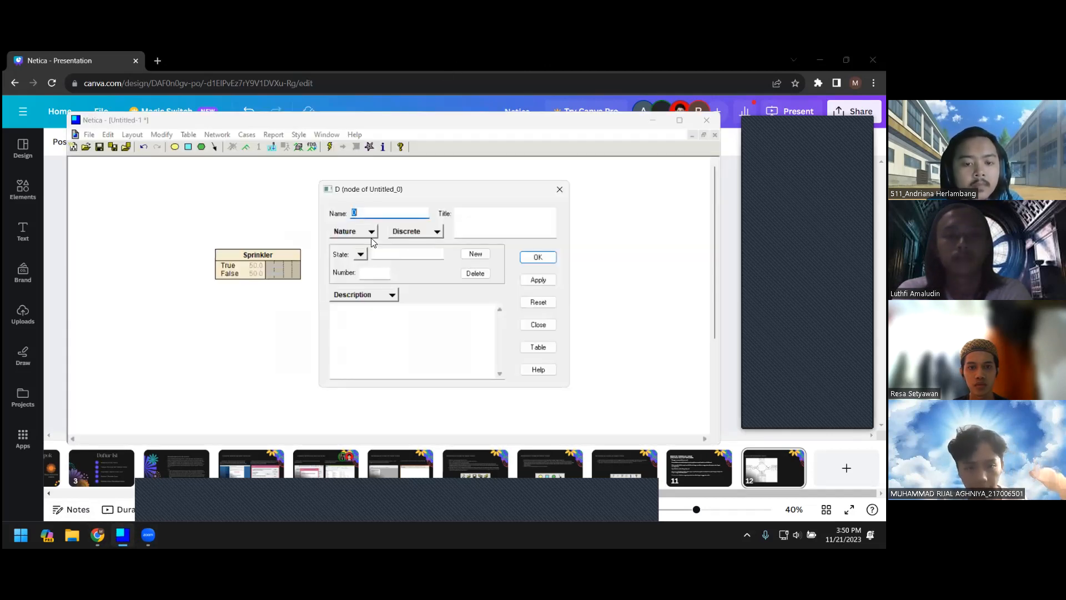
text(Wet_Grass)
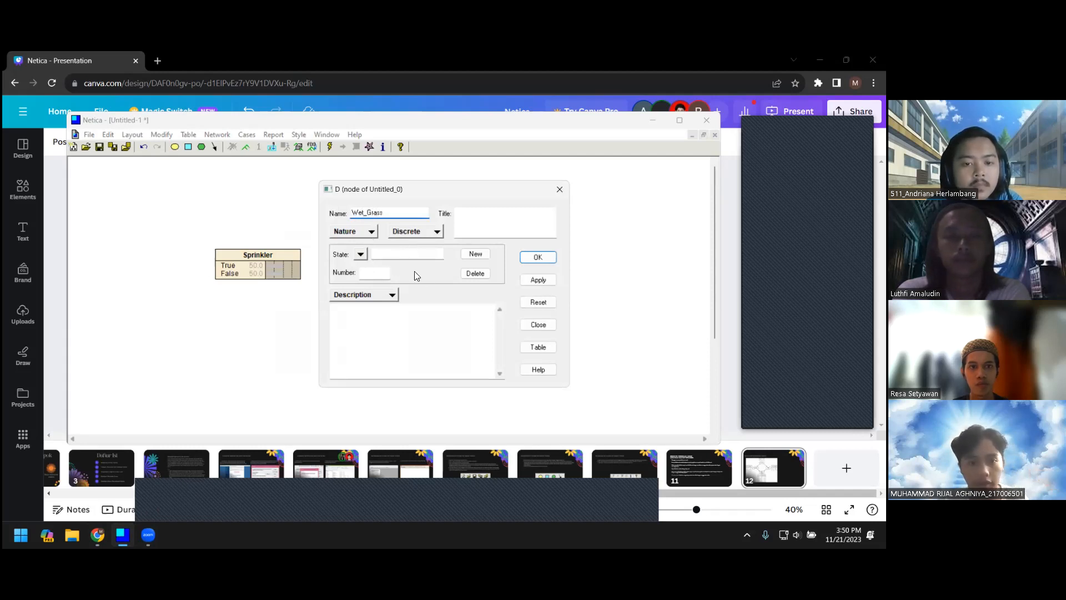
Step: Give the Wet_Grass node the two states True and False and apply the properties
click(389, 255)
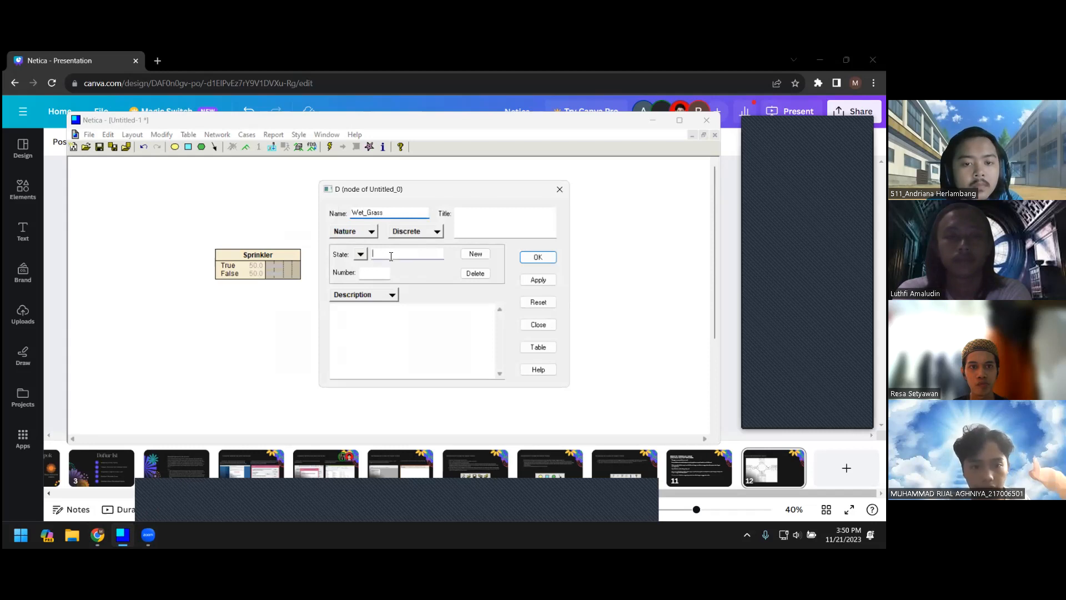
text(True)
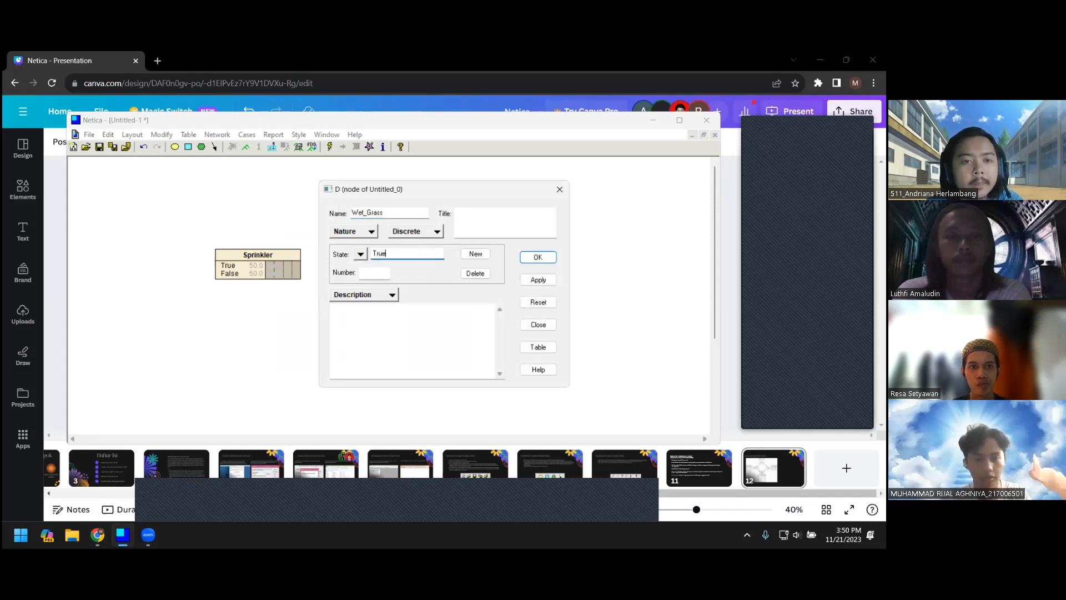
click(473, 254)
text(D)
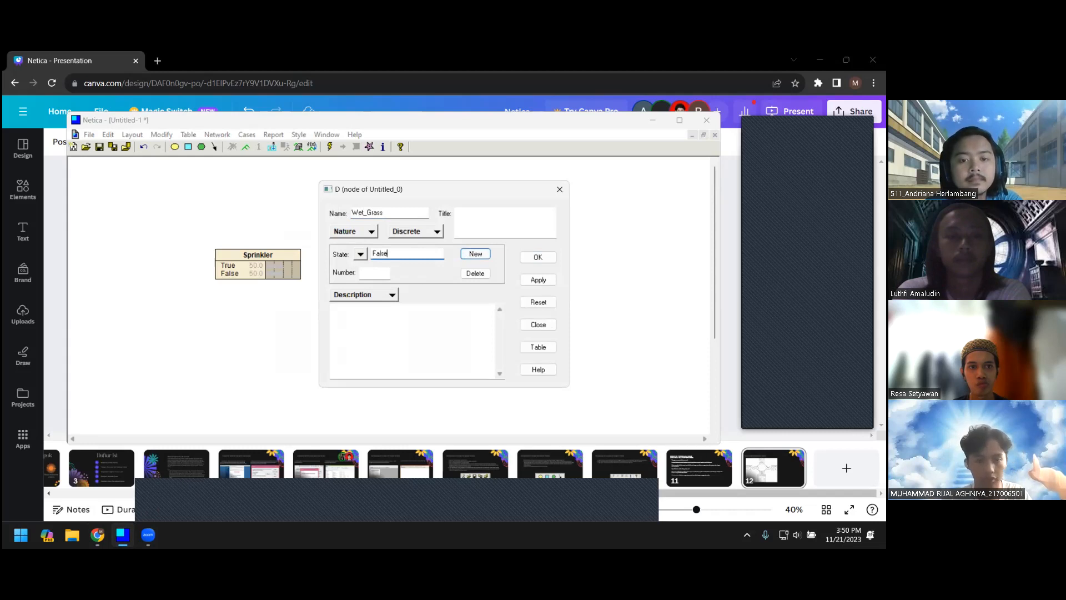
click(536, 280)
click(539, 257)
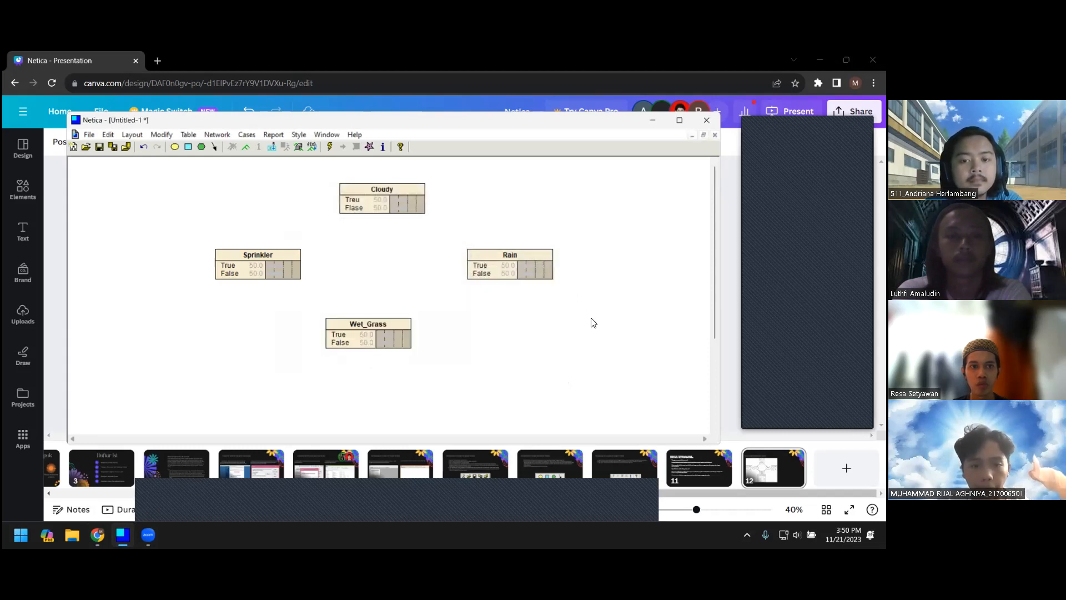
Step: Reposition the Wet_Grass, Rain and Sprinkler nodes so they form a balanced diamond below Cloudy
drag(375, 323, 396, 330)
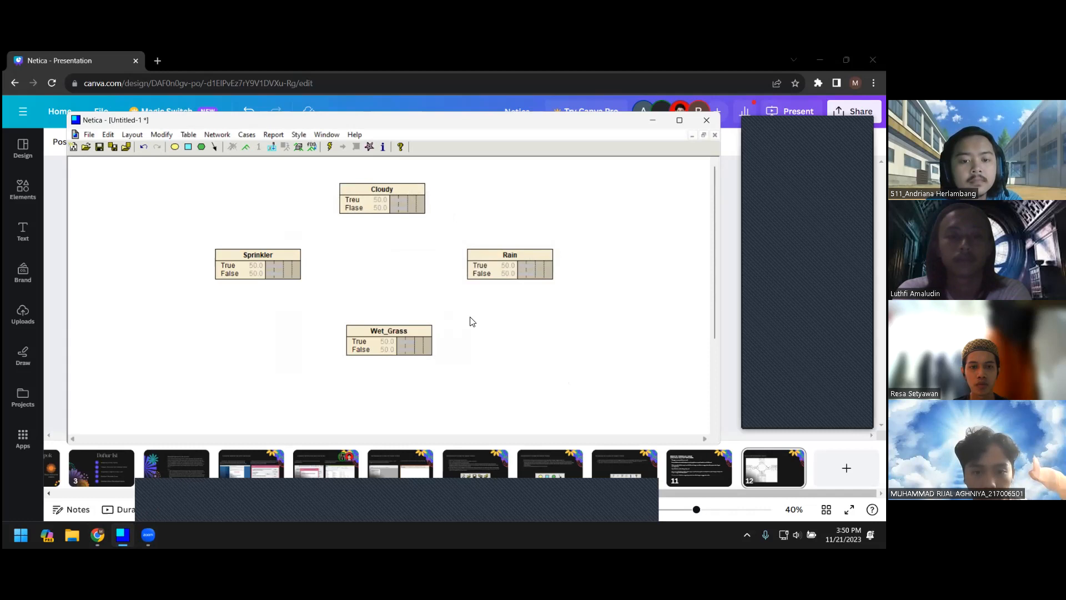
mouse_move(497, 254)
mouse_down()
mouse_move(506, 248)
mouse_move(503, 256)
mouse_up()
click(447, 295)
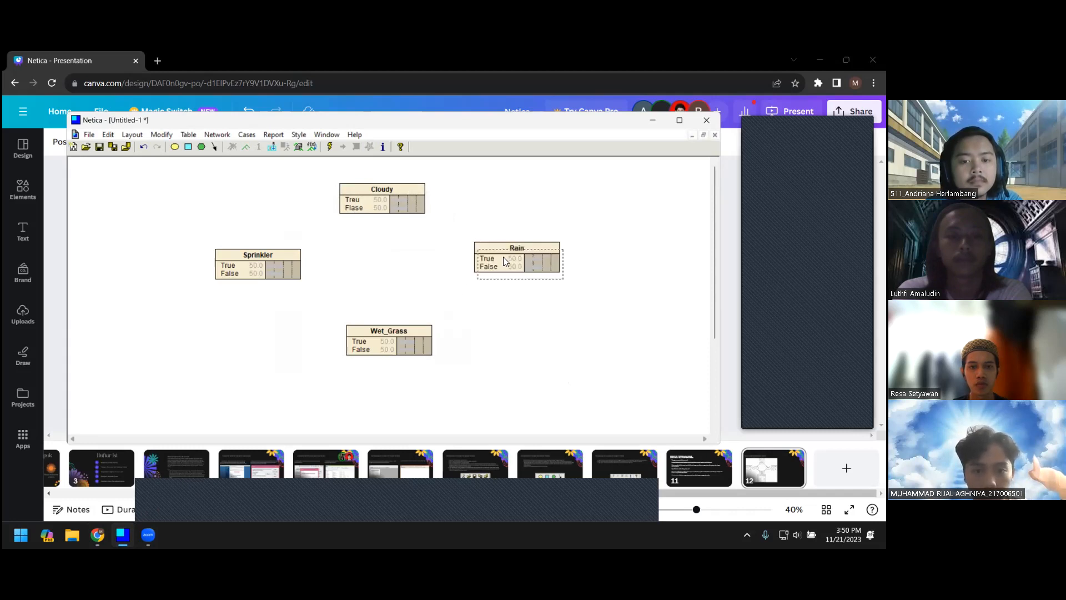
click(455, 300)
drag(271, 255, 265, 262)
click(352, 274)
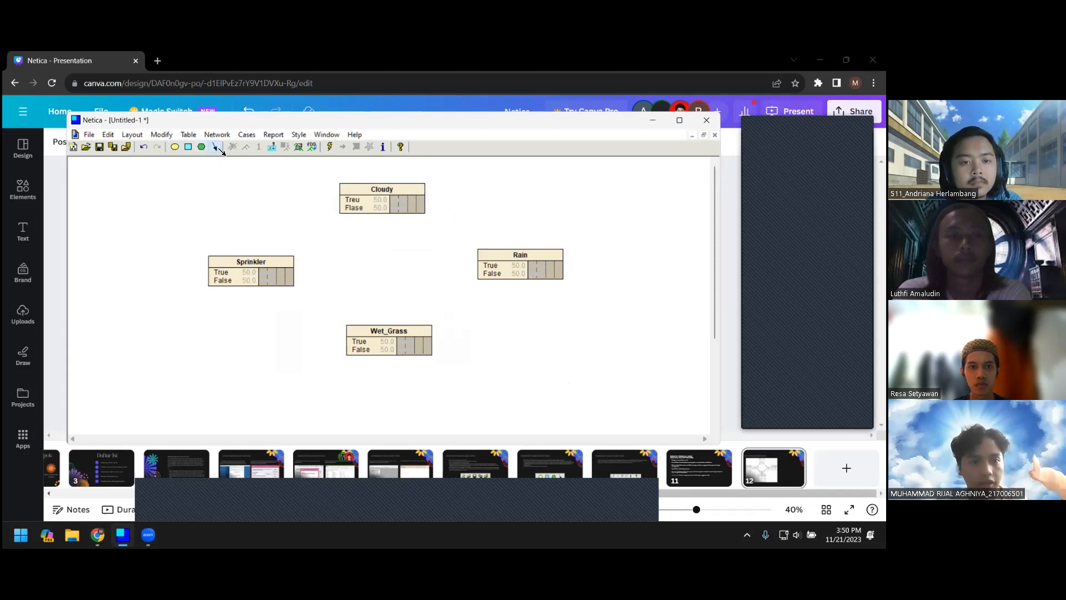
Step: Link Cloudy to Sprinkler and Rain, and link both Sprinkler and Rain to Wet_Grass
drag(367, 199, 281, 256)
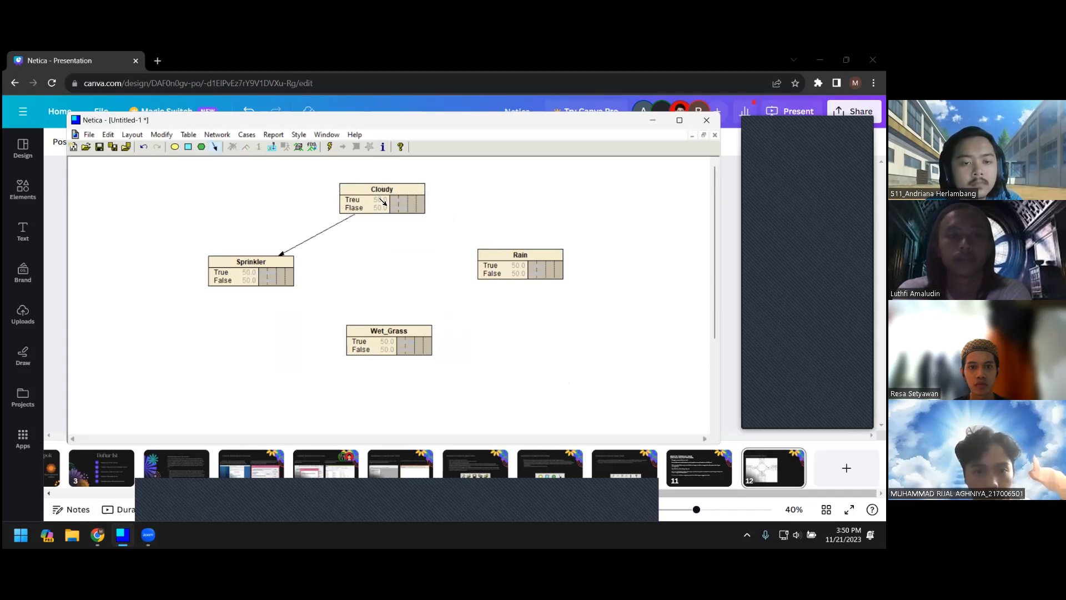
drag(483, 238, 488, 252)
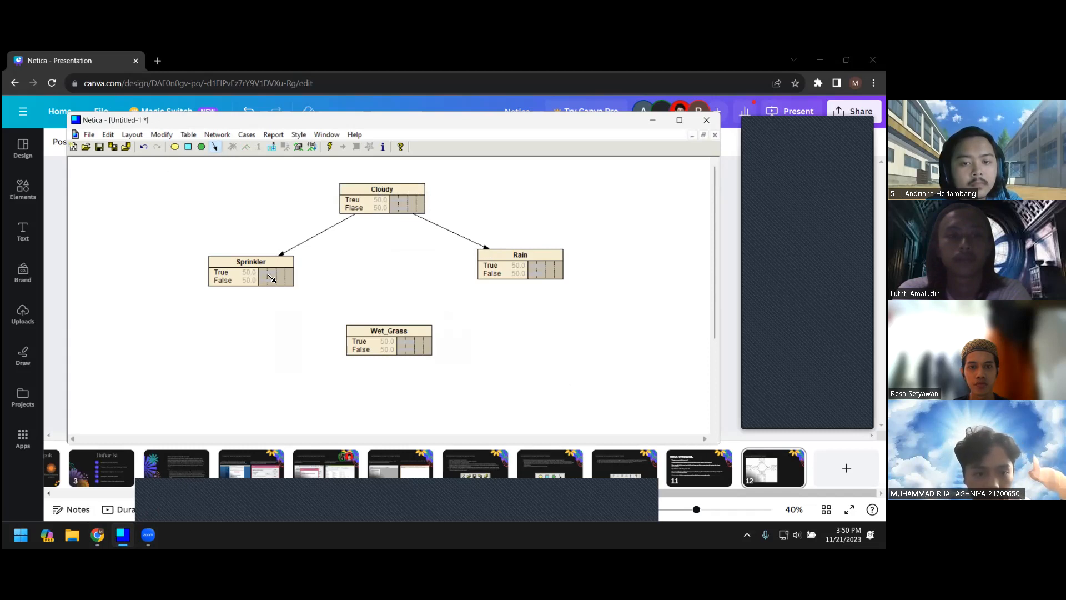
drag(251, 271, 382, 340)
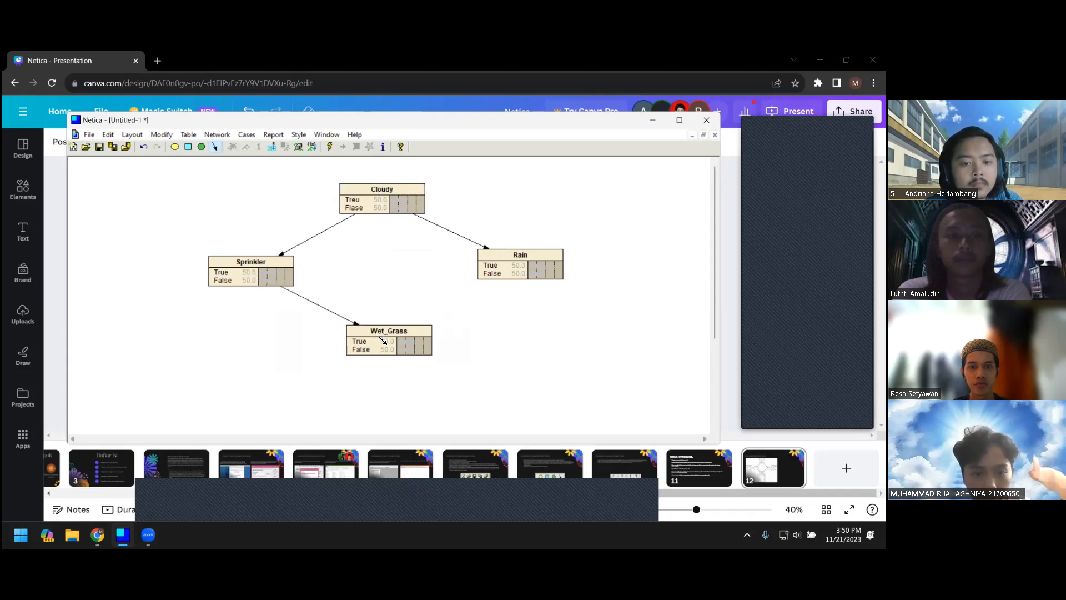
drag(514, 267, 391, 339)
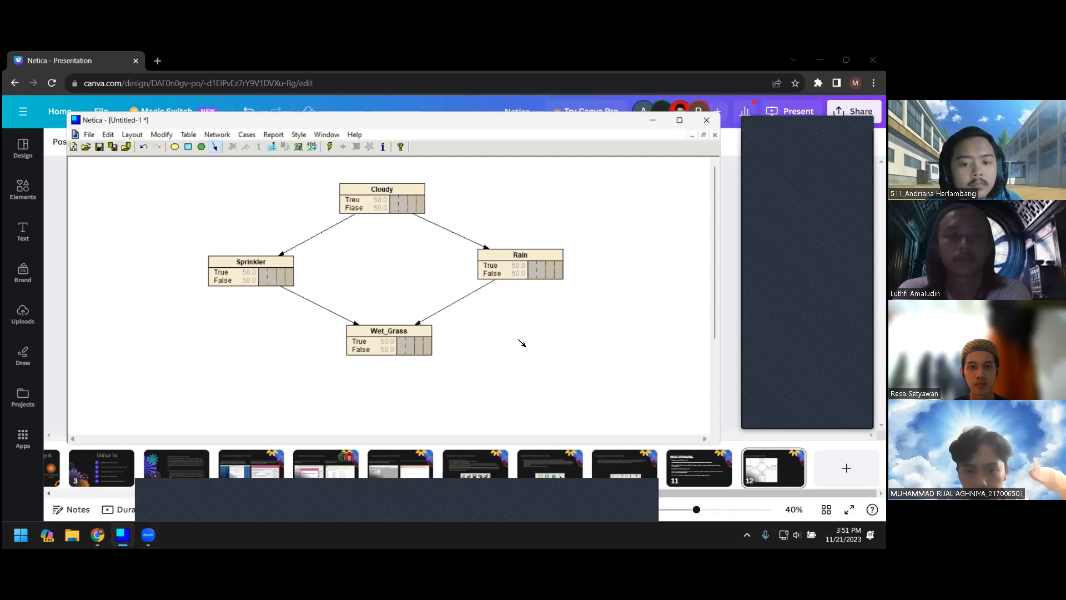
click(217, 147)
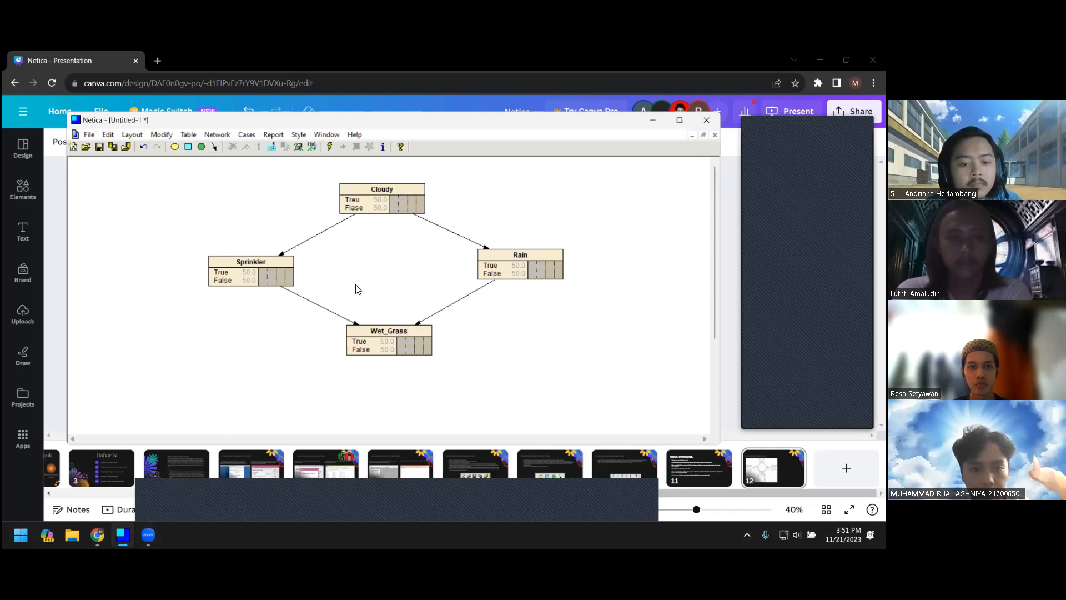
Step: Rename the Cloudy node's first state as True, apply the properties and close its probability table
click(393, 208)
double_click(393, 208)
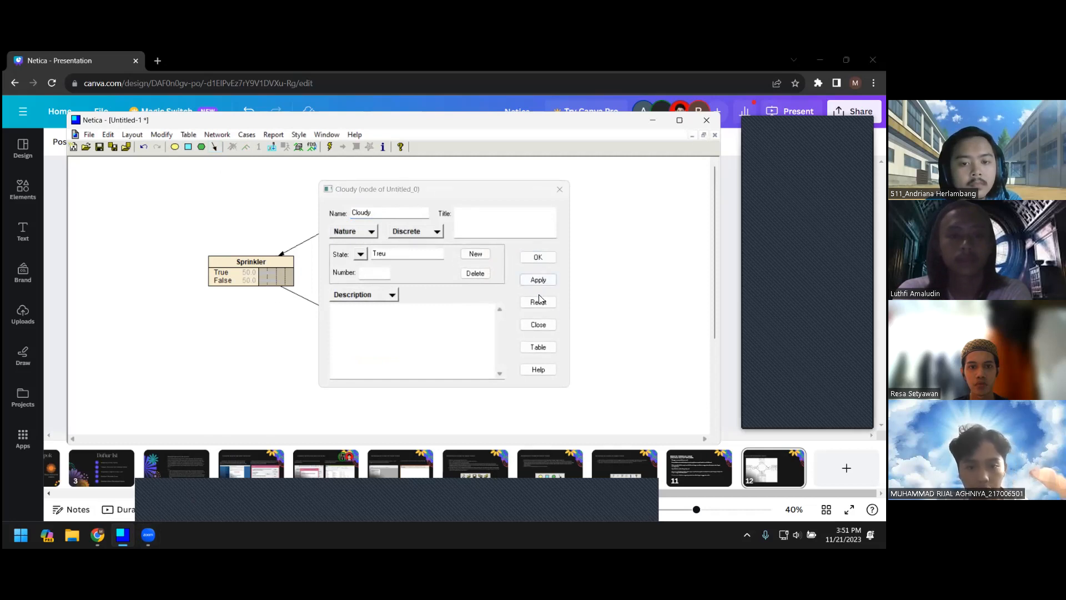
click(533, 351)
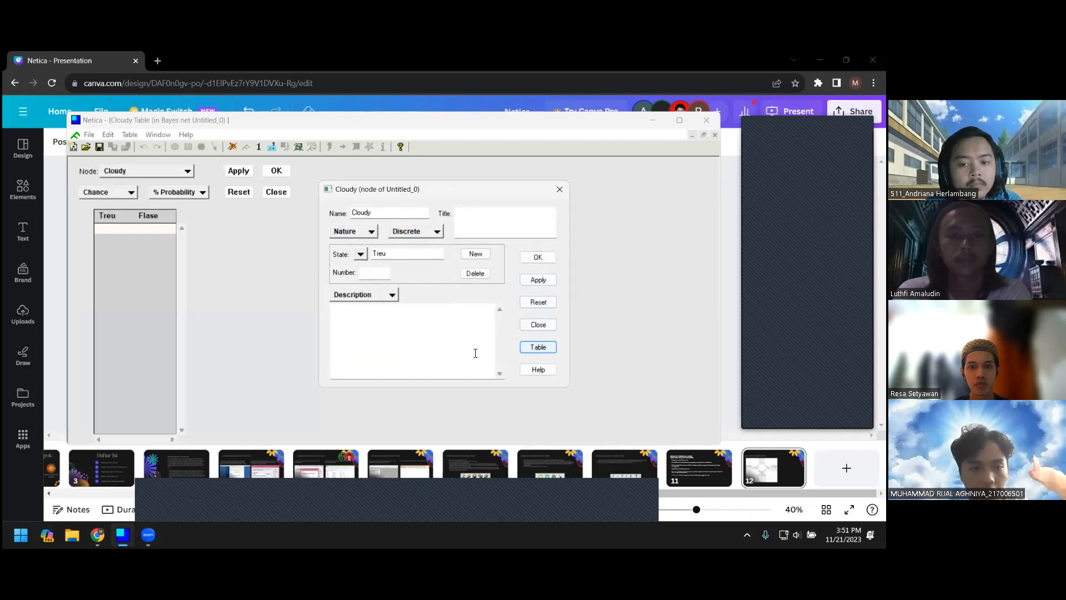
click(199, 316)
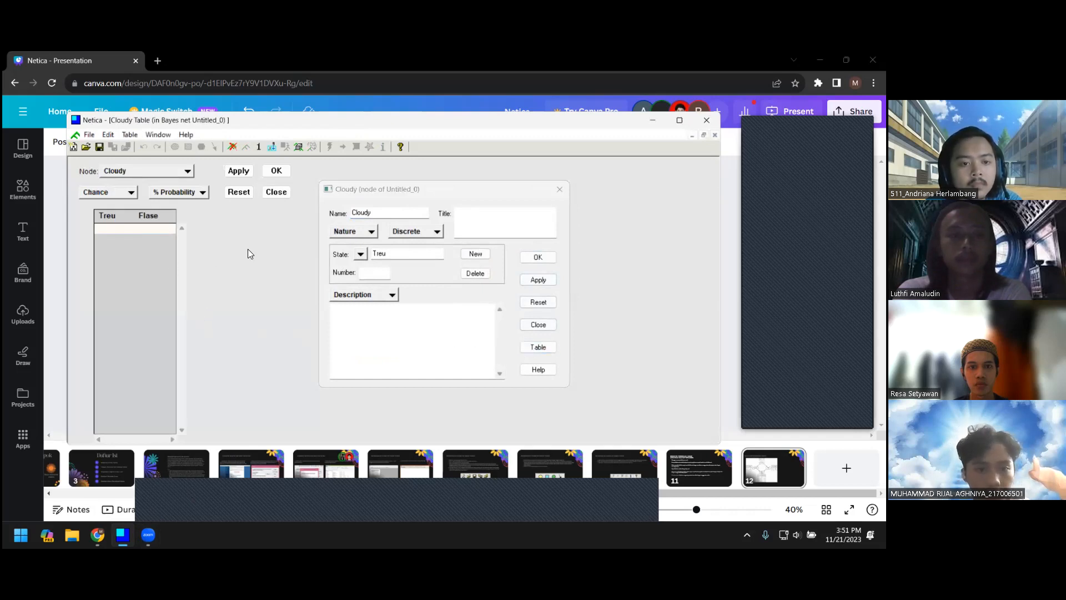
click(119, 228)
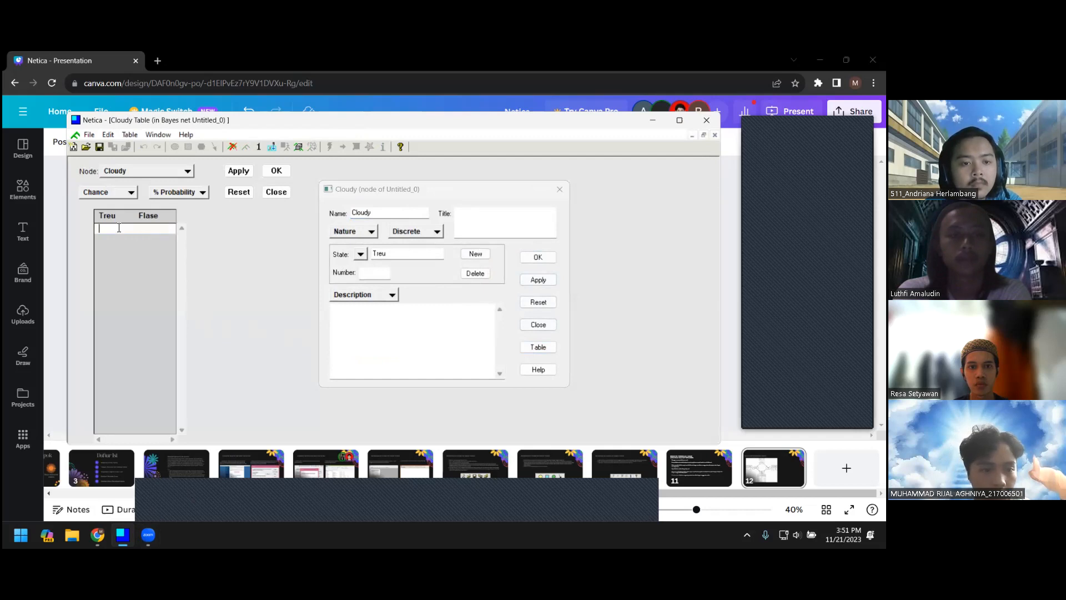
click(391, 257)
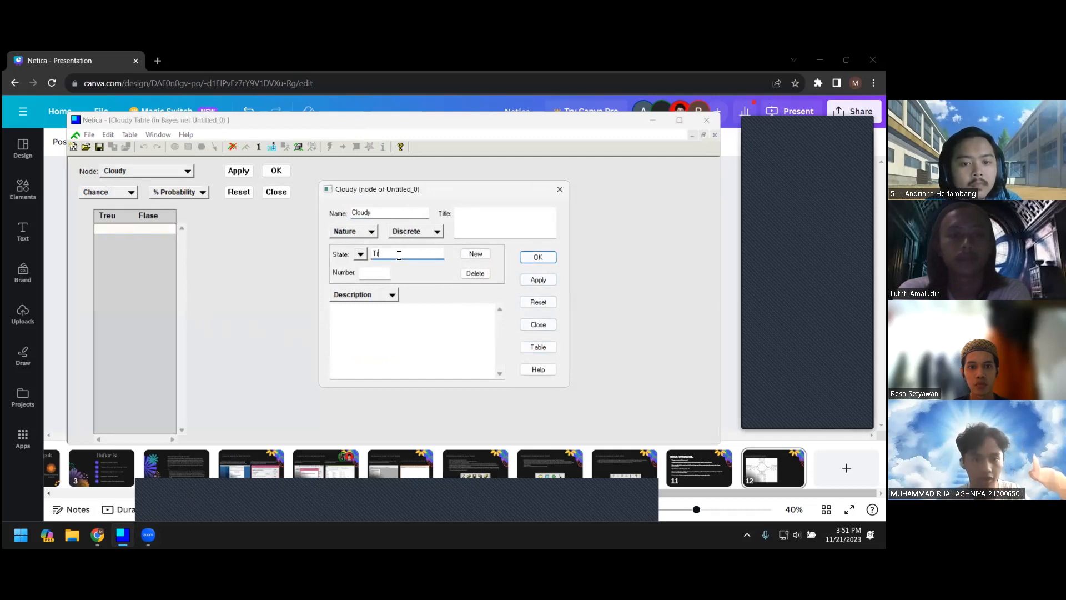
click(539, 279)
click(538, 257)
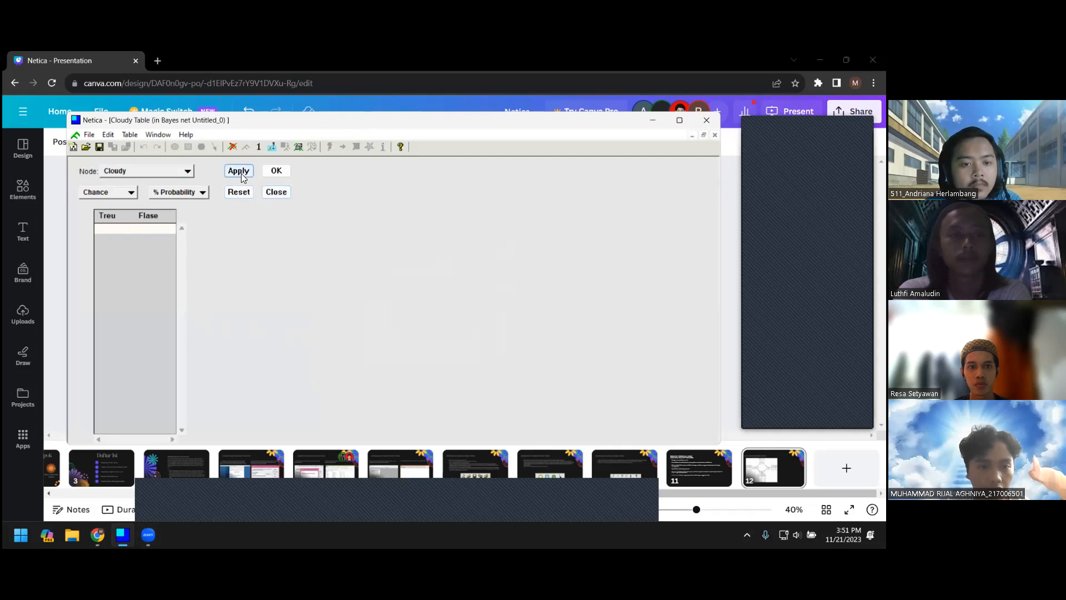
click(276, 191)
Step: Open the Cloudy node's probability table, check P(C) on the Canva slide and return to Netica
double_click(367, 187)
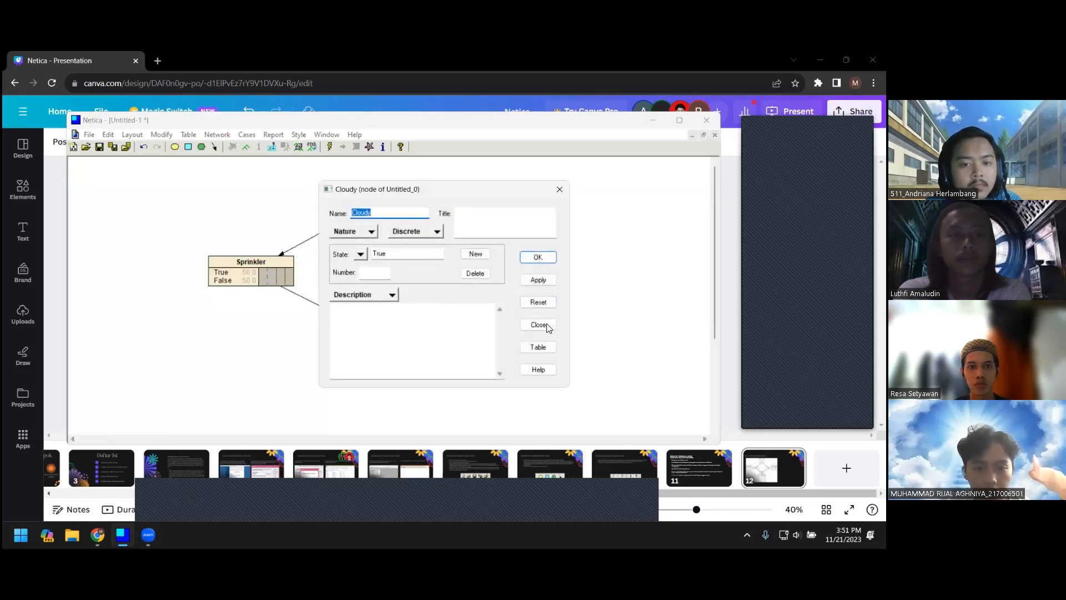
click(539, 346)
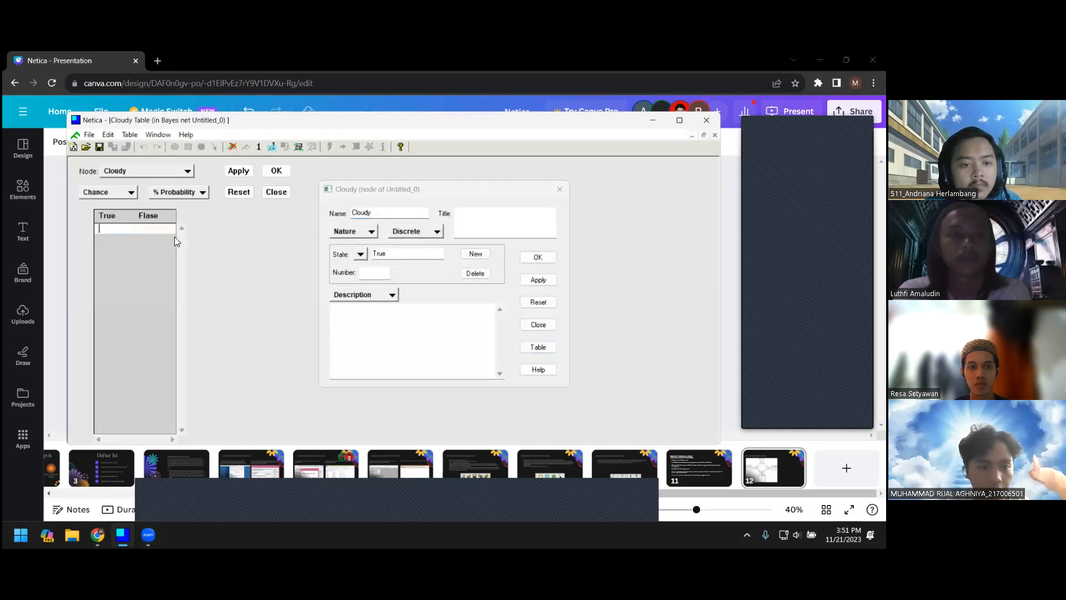
click(51, 324)
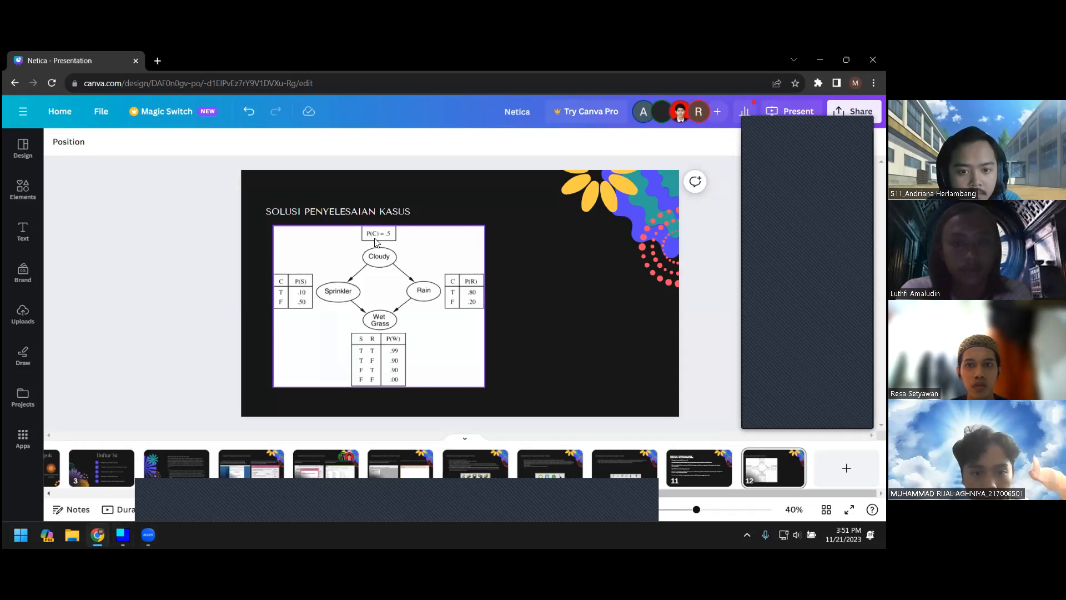
mouse_move(123, 535)
click(149, 503)
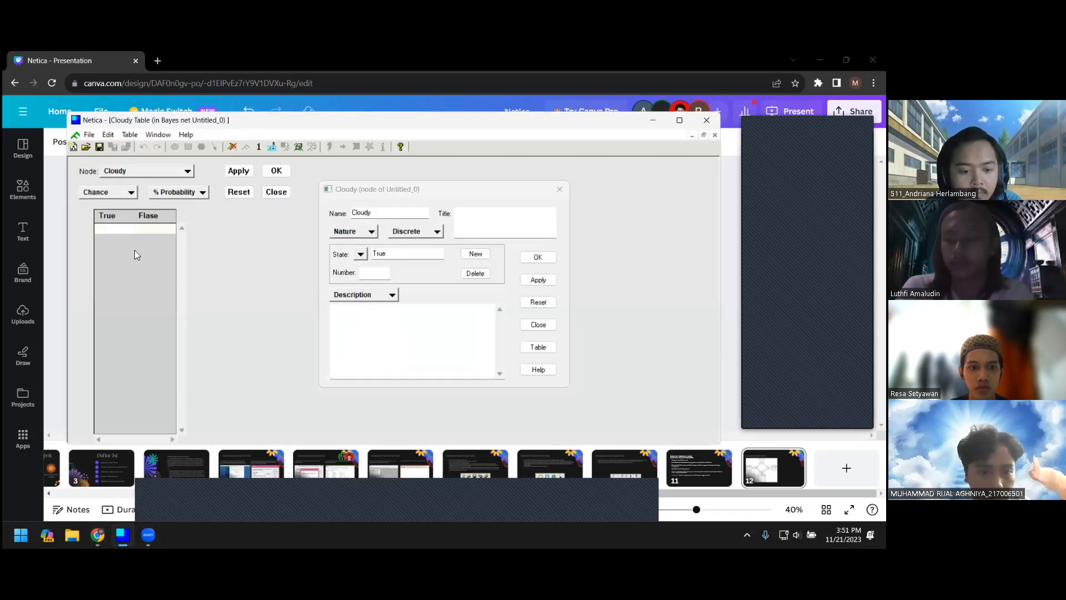
Step: Set Cloudy's True probability to 5, let Netica fill in the missing entry and accept the table
click(113, 232)
text(5)
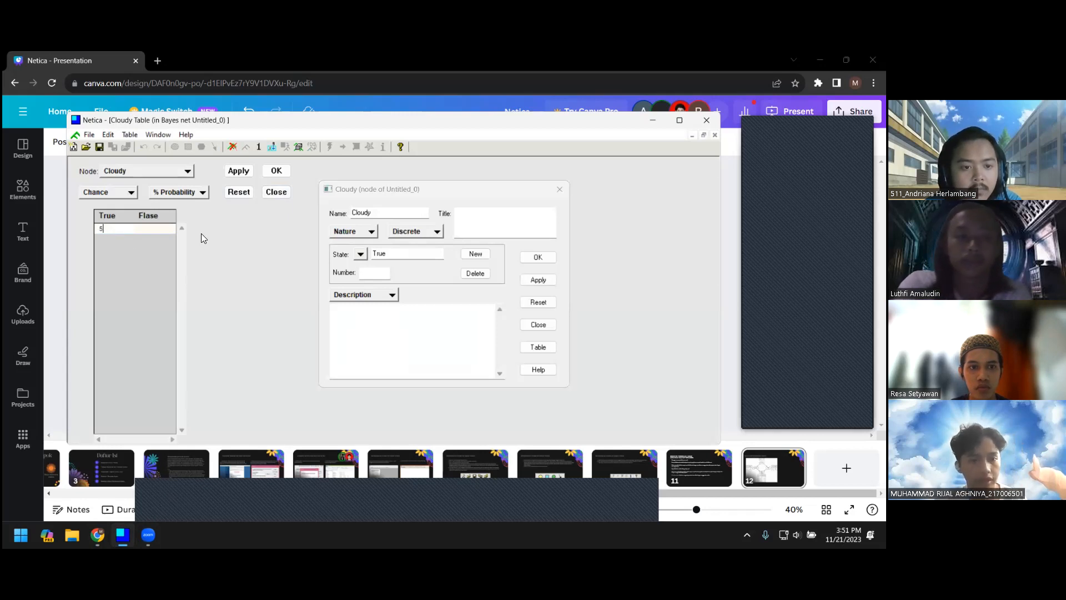
click(241, 176)
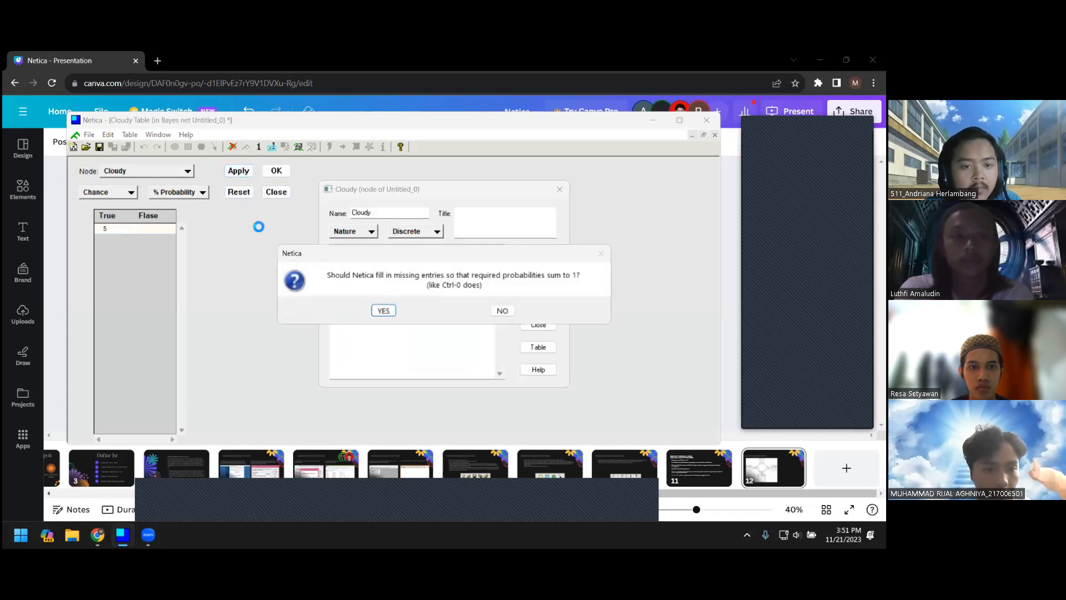
click(383, 311)
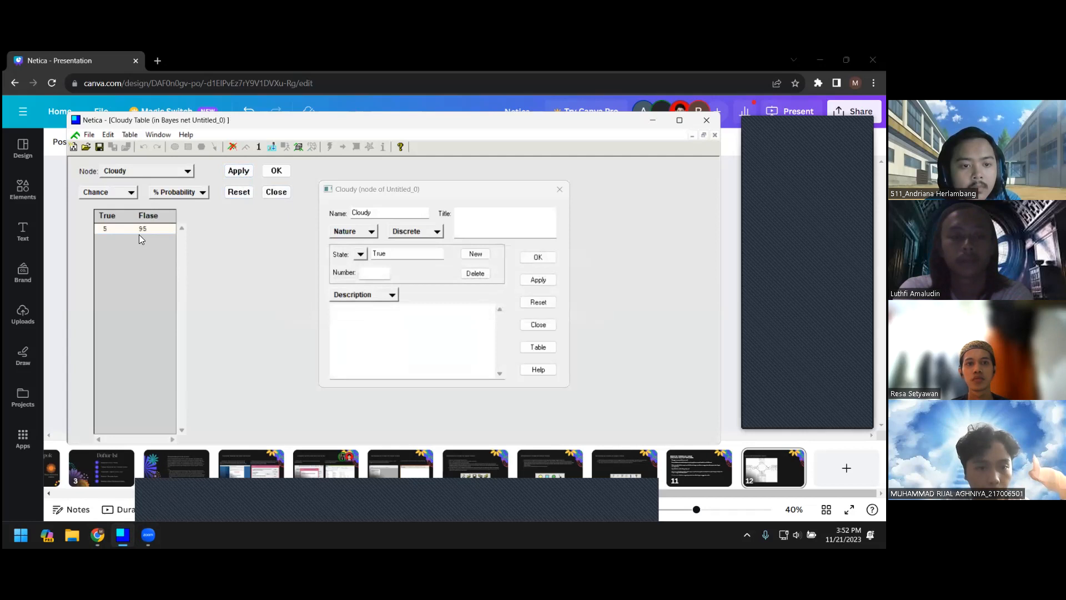
click(276, 171)
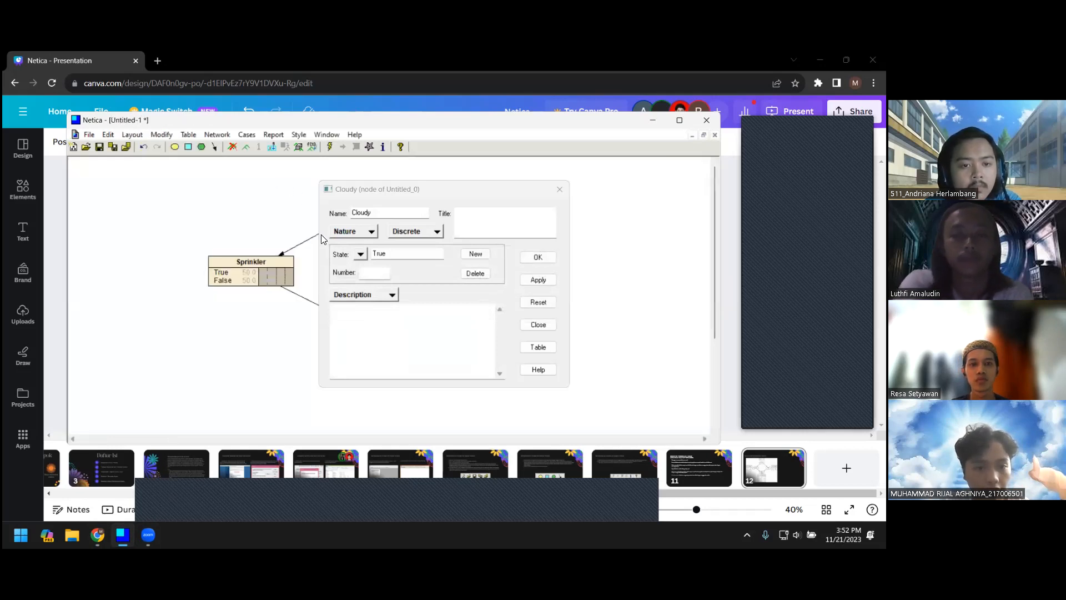
Step: Rename the Cloudy node's second state as False and accept the properties
click(361, 254)
click(384, 269)
click(383, 255)
text(alse)
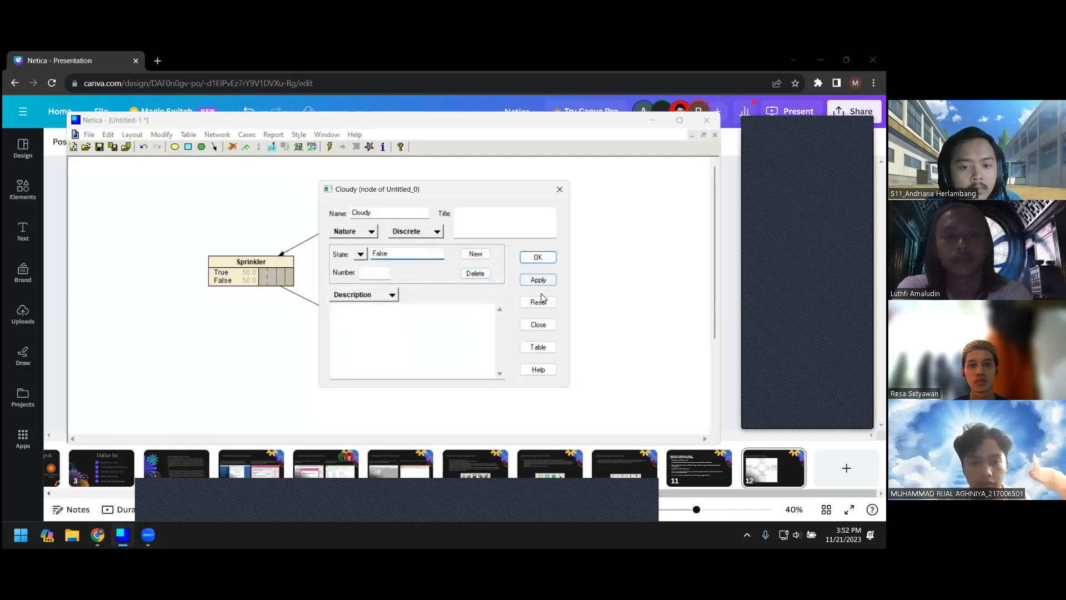
click(538, 257)
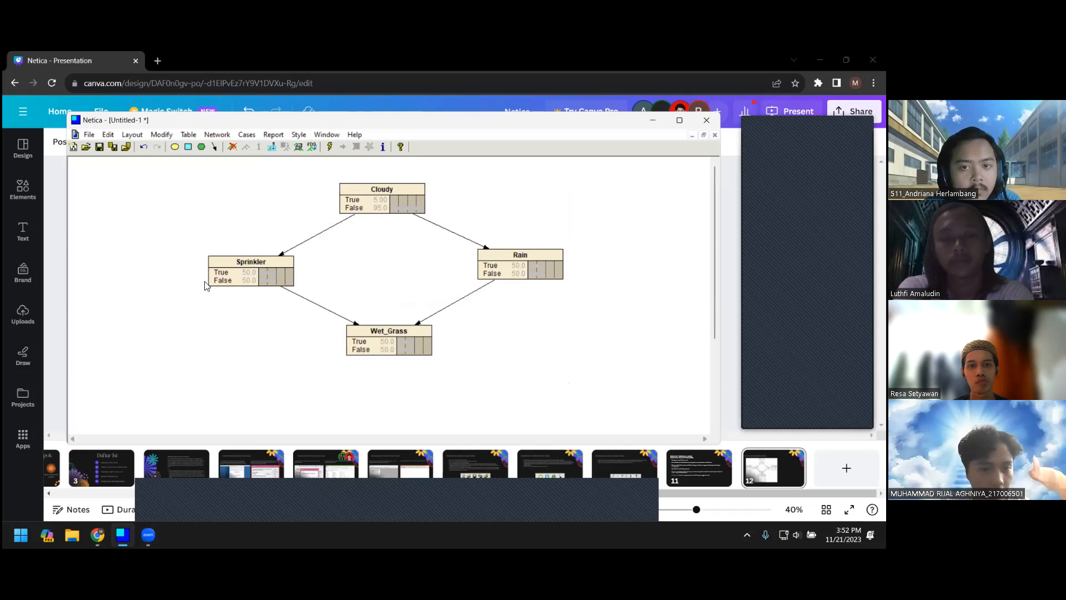
Step: Open the Sprinkler node's probability table, check P(S) on the Canva slide and return to Netica
double_click(239, 267)
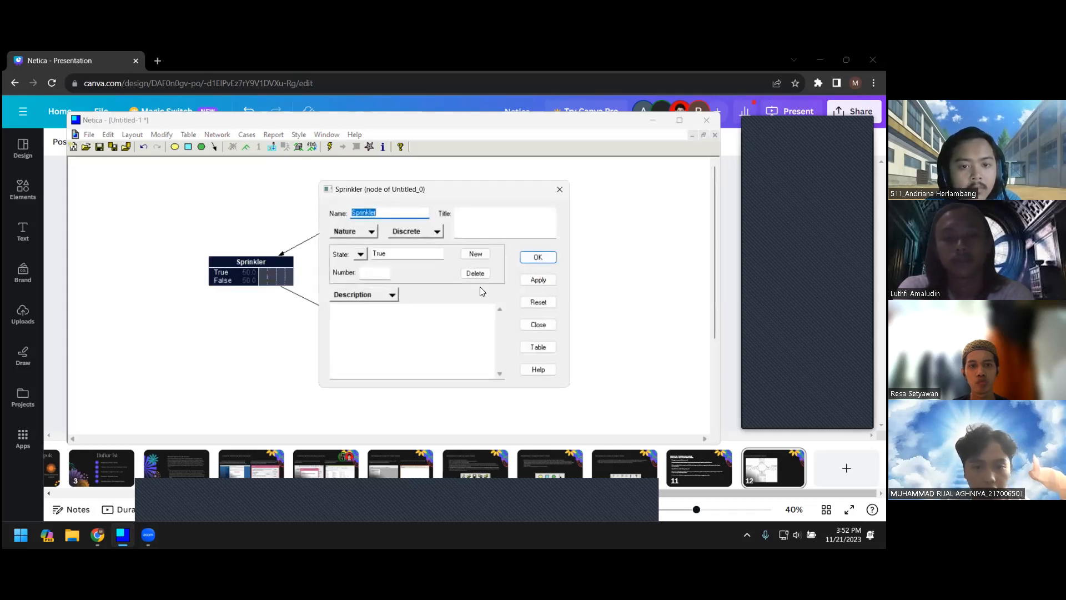
click(538, 347)
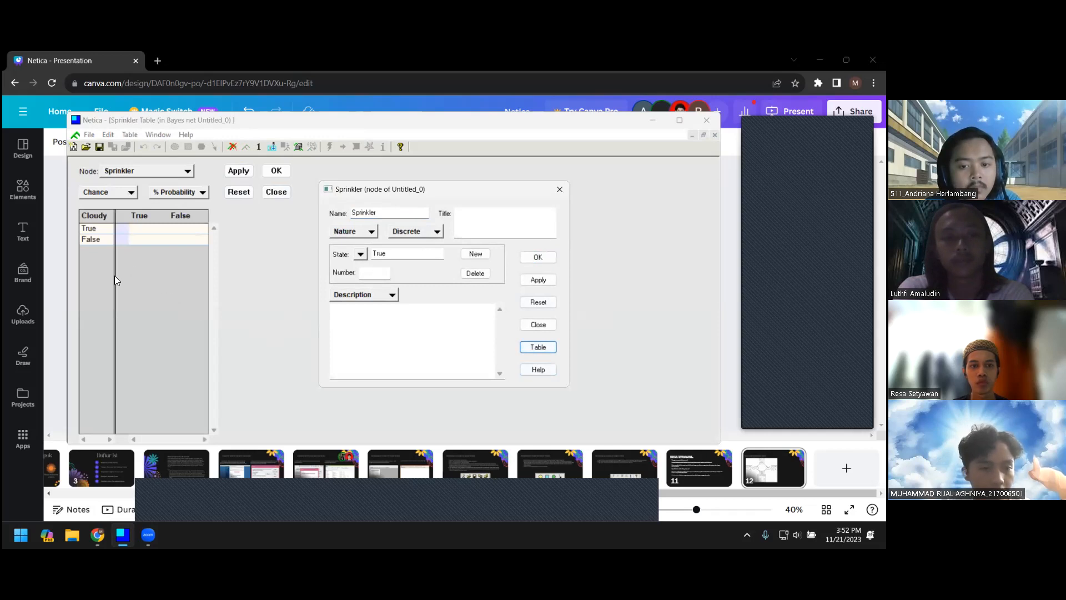
click(56, 290)
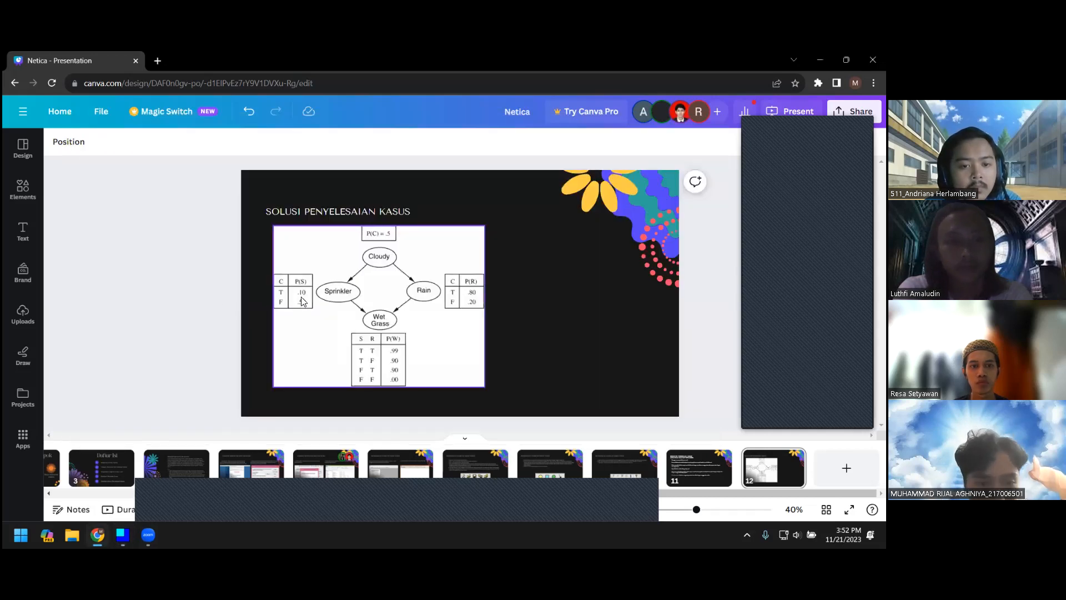
click(123, 535)
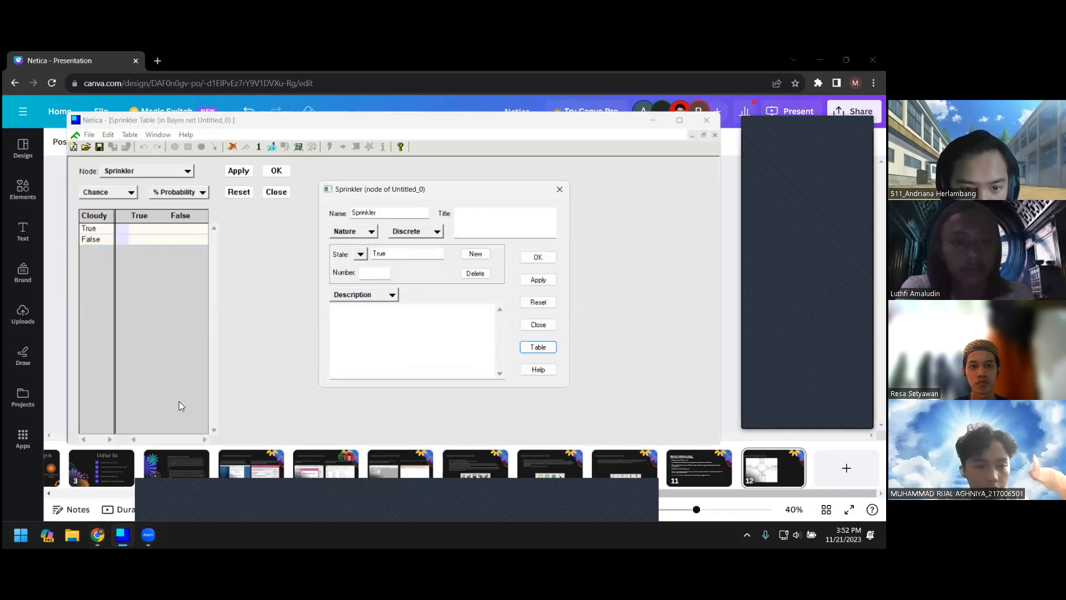
Step: Set Sprinkler's True probability to 10 for Cloudy True and 50 for Cloudy False, rechecking the slide's values between entries
click(129, 231)
text(1)
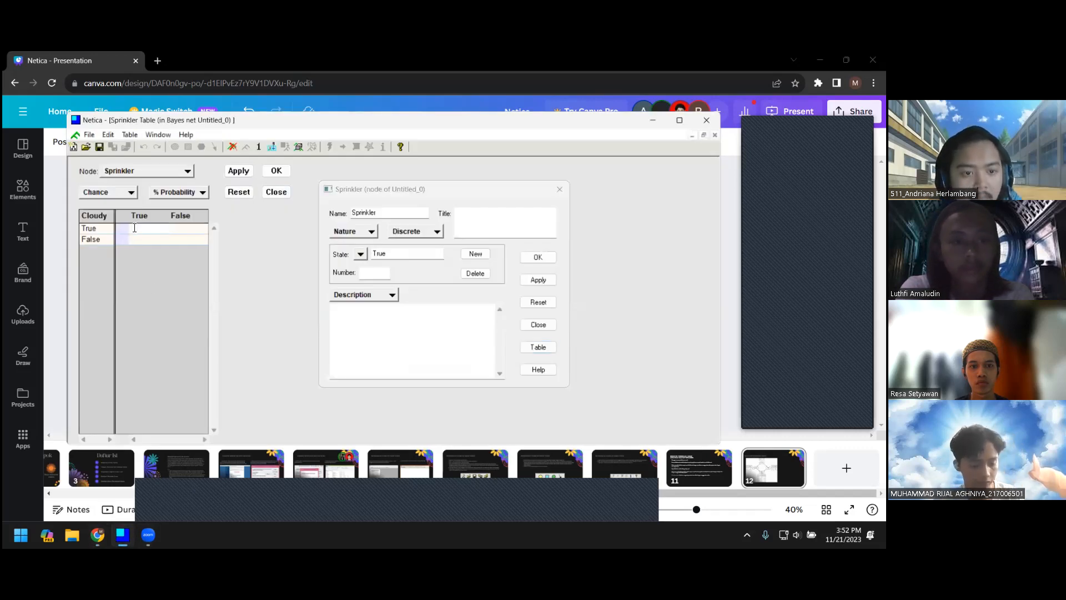
click(52, 252)
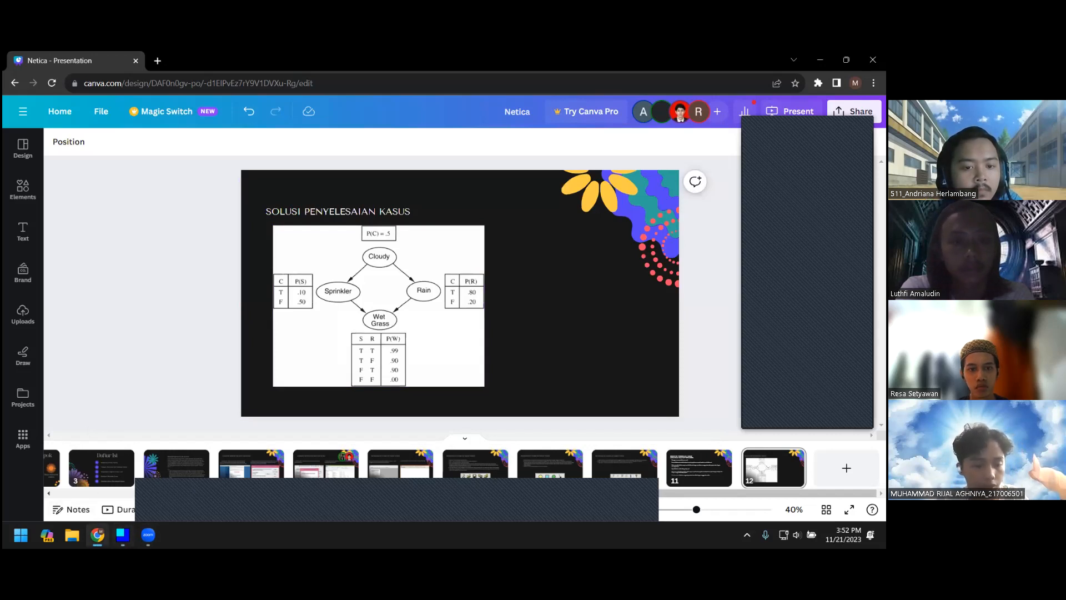
click(122, 535)
click(140, 238)
text(50)
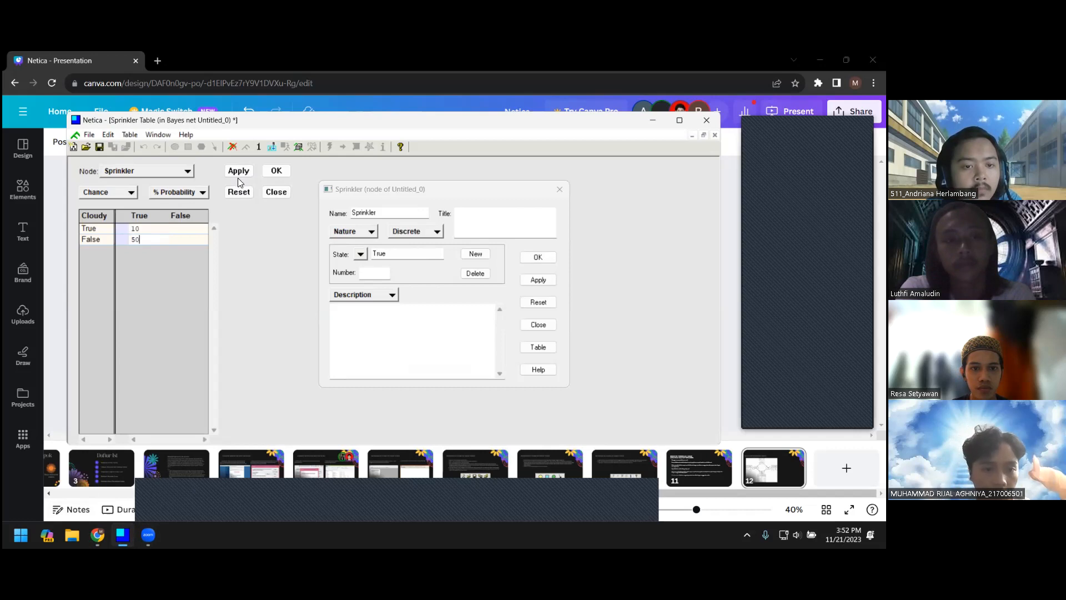
Step: Apply the Sprinkler table with Netica filling in the missing entries, then accept the table and the node properties
click(238, 173)
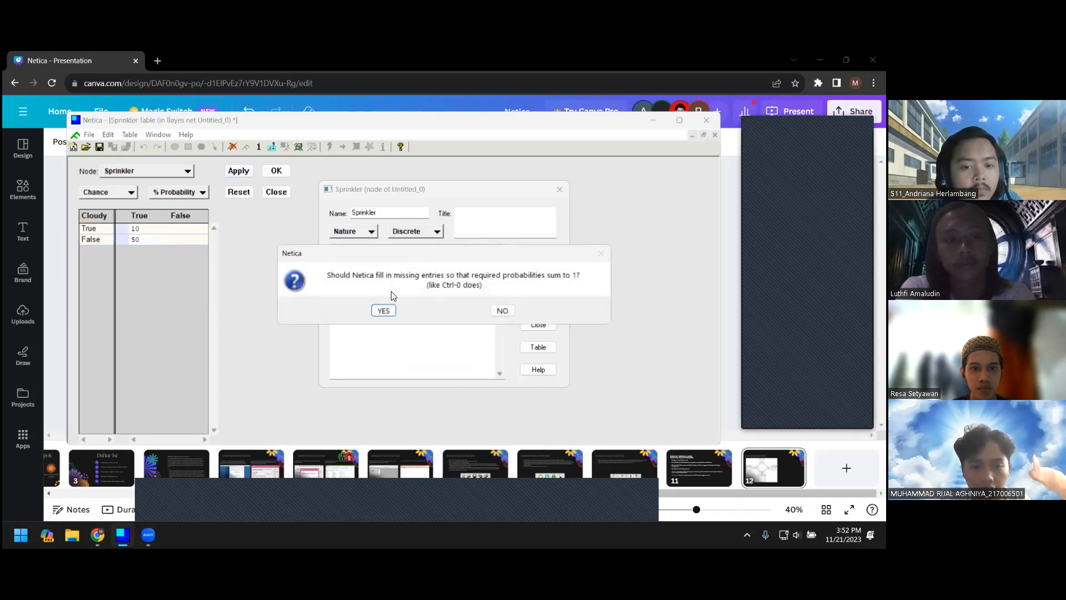
click(382, 309)
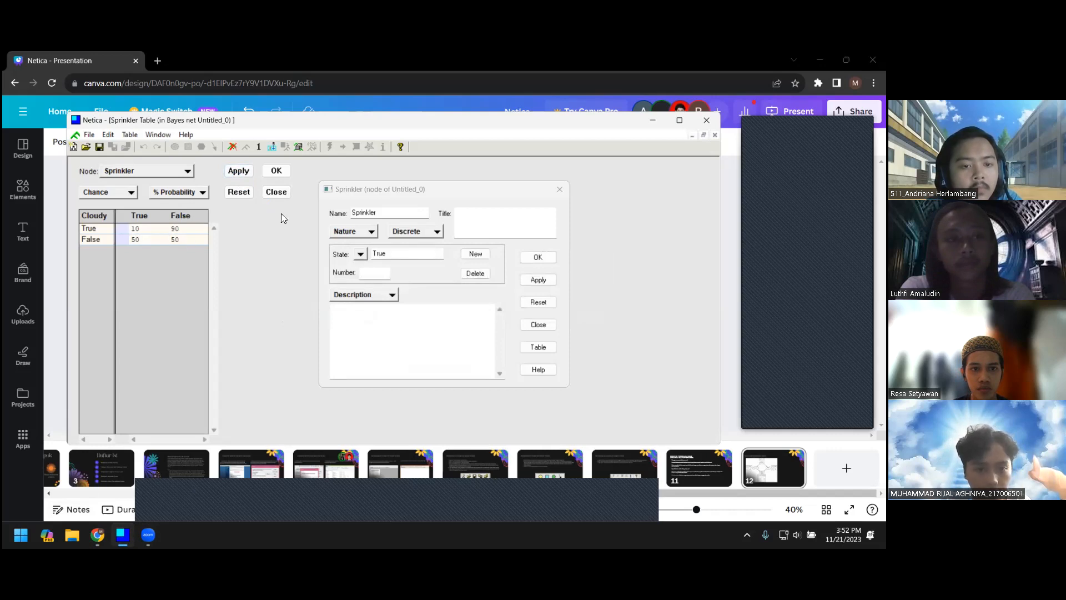
click(273, 170)
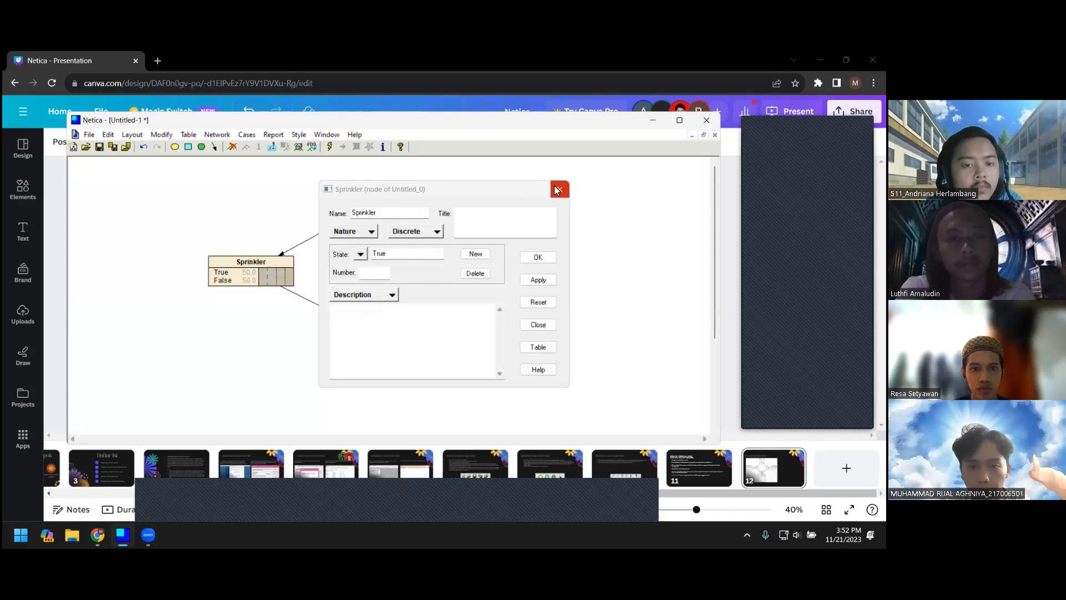
click(539, 257)
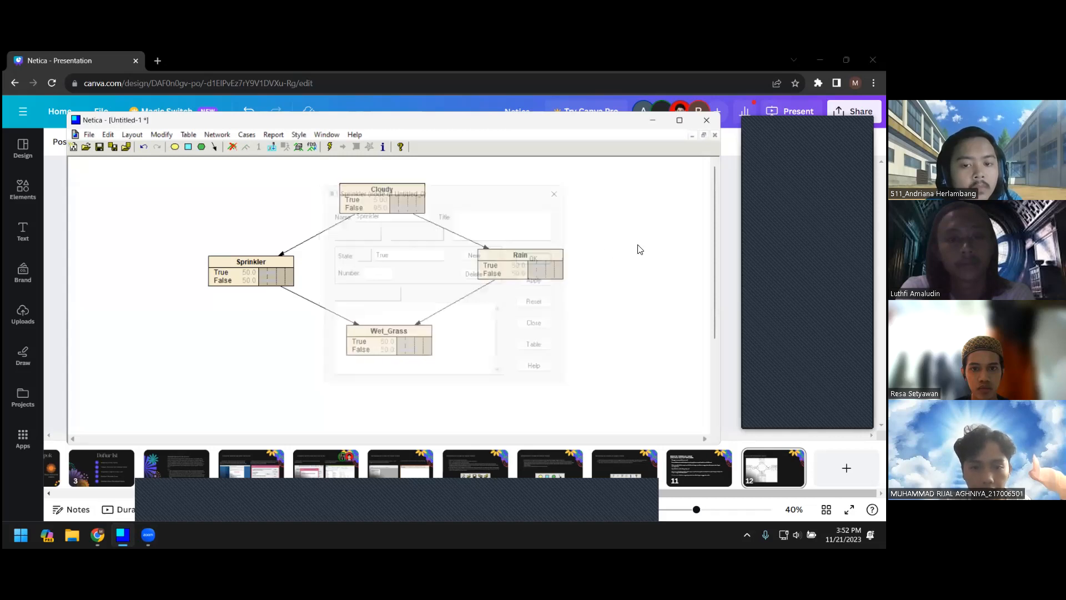
Step: Open the Rain node's probability table, check P(R) on the Canva slide and return to Netica
double_click(539, 258)
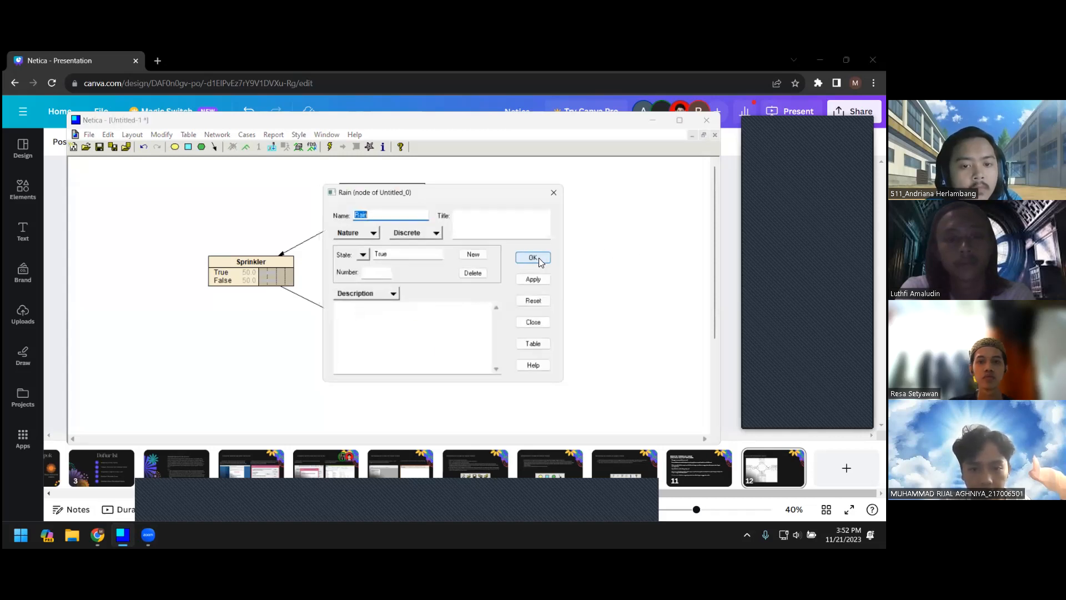
click(540, 346)
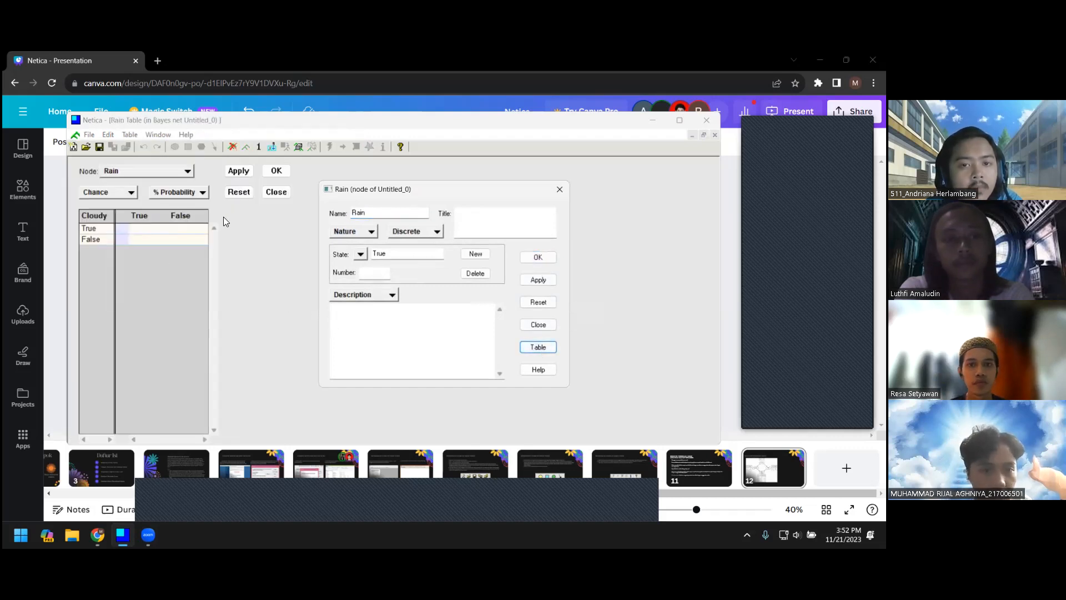
click(388, 51)
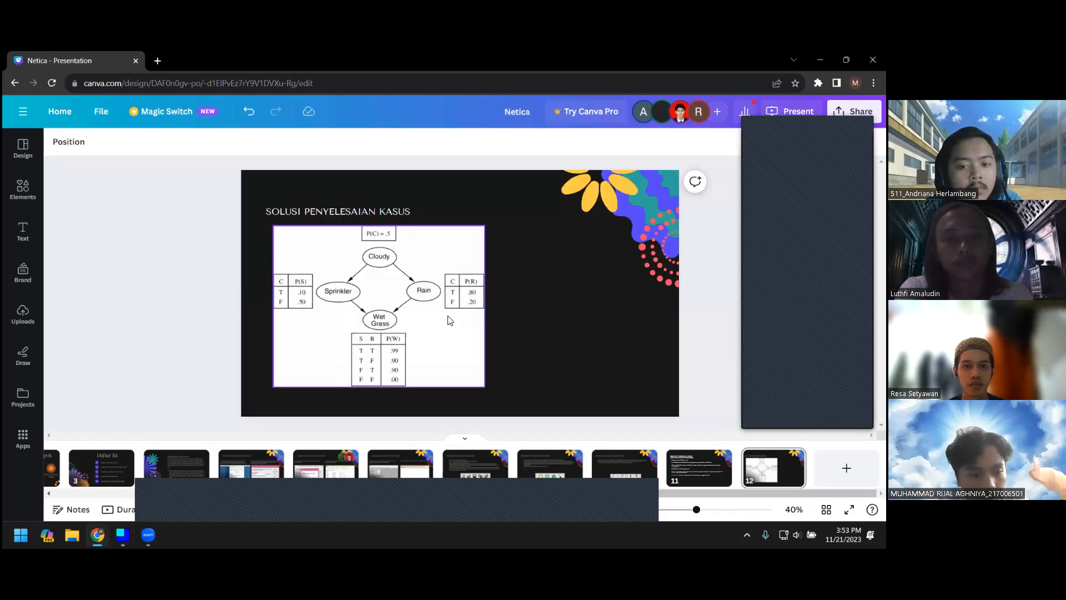
click(123, 535)
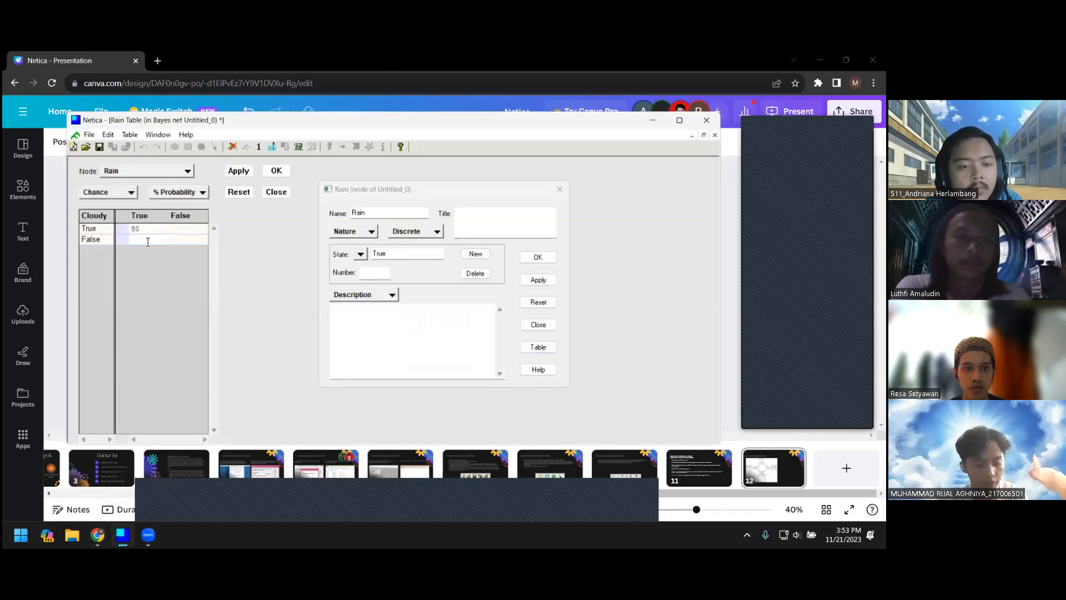
Step: Set Rain's True probabilities to 80 and 20, let Netica fill in the missing entries and accept the table and properties
click(240, 171)
click(384, 311)
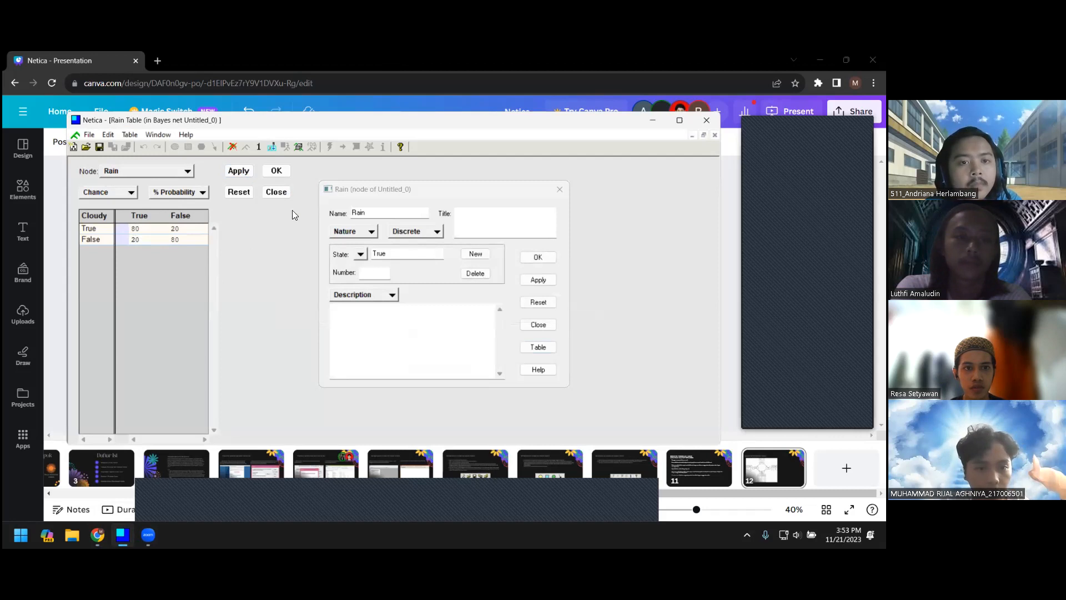
click(282, 174)
click(539, 280)
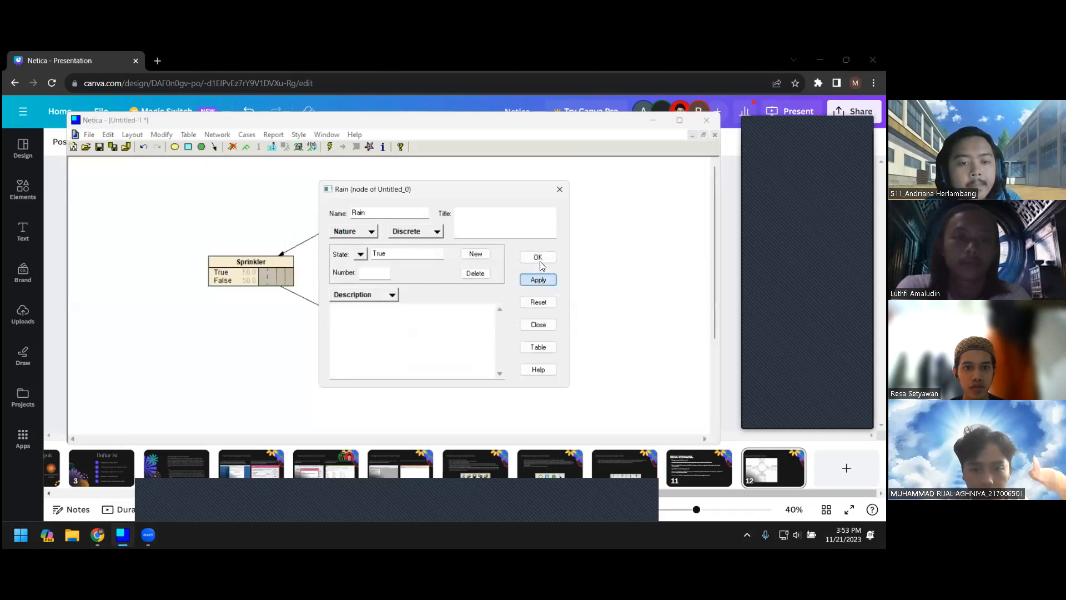
click(538, 257)
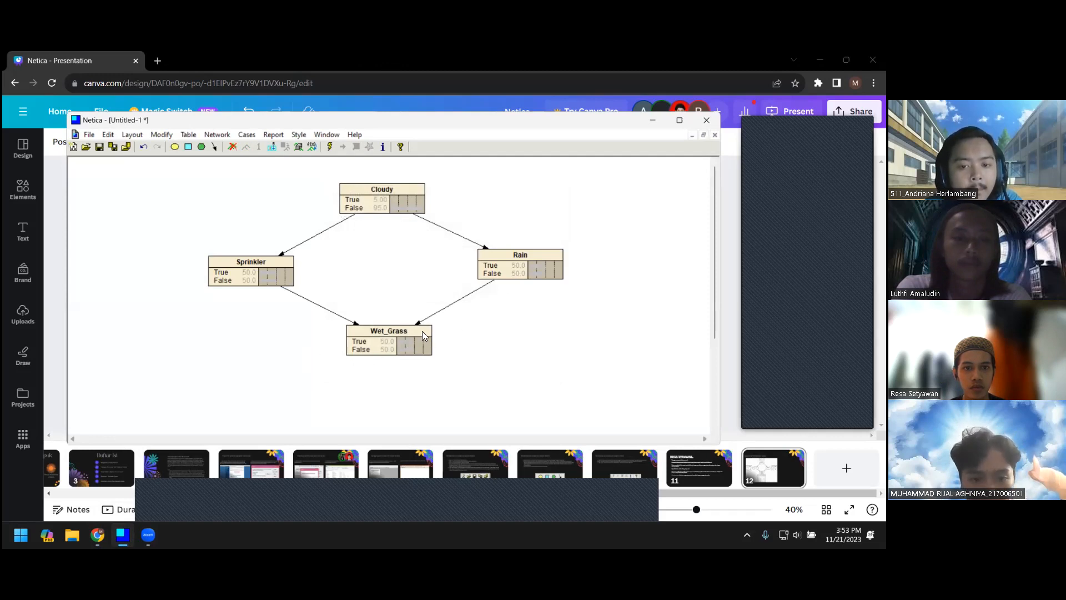
Step: Open the Wet_Grass node's probability table, check P(W) on the Canva slide and return to Netica
double_click(372, 335)
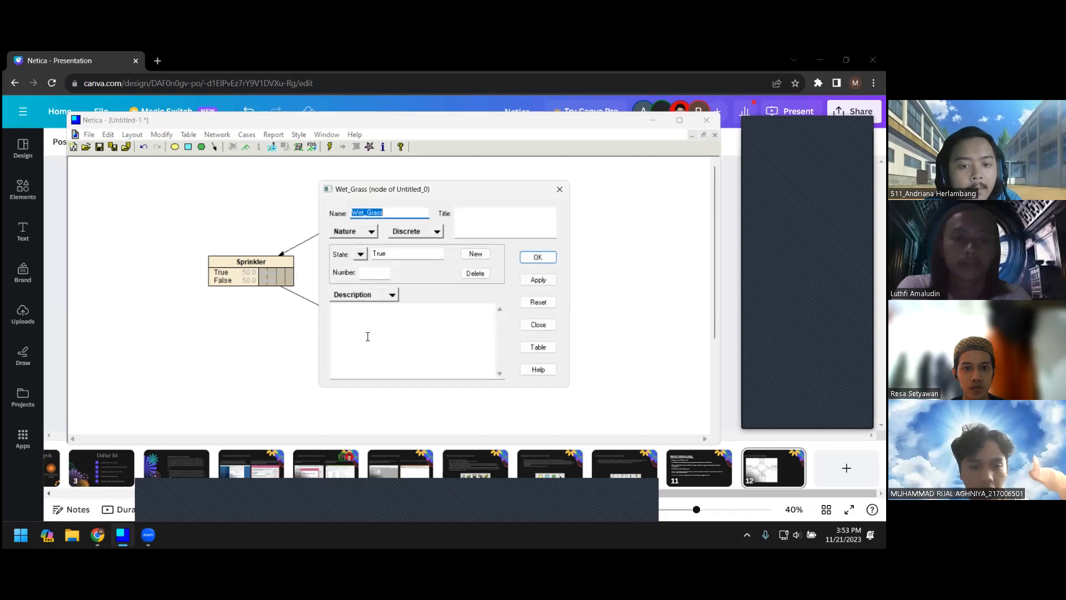
click(531, 347)
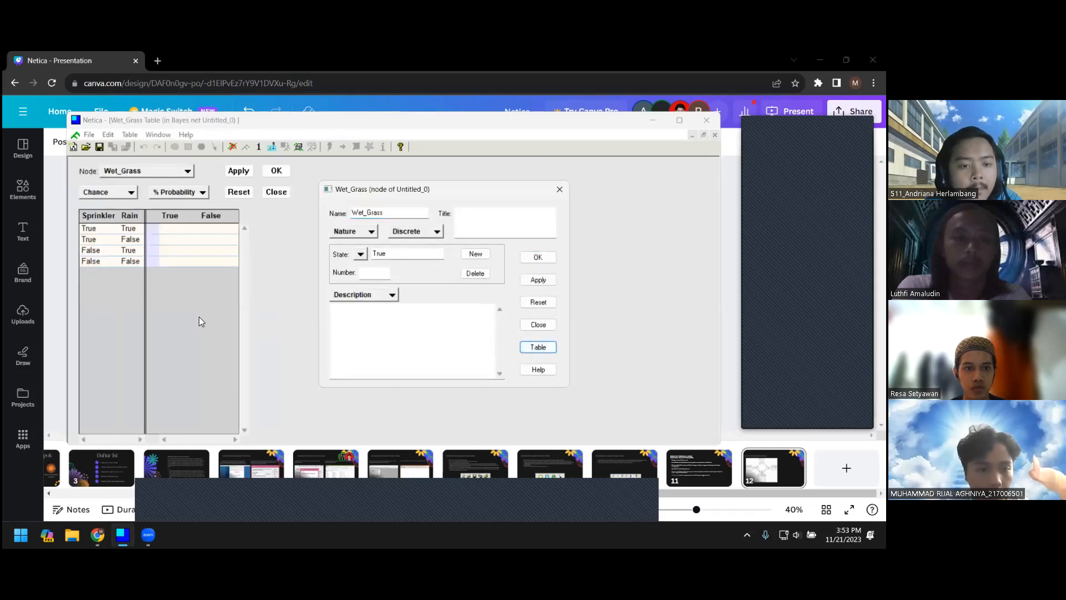
click(193, 317)
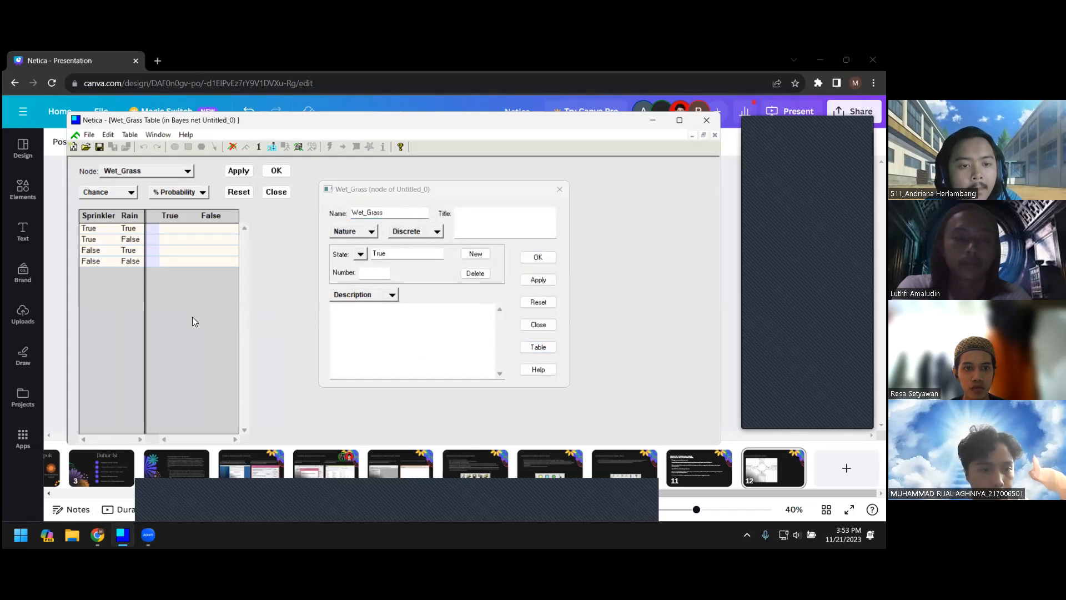
click(307, 64)
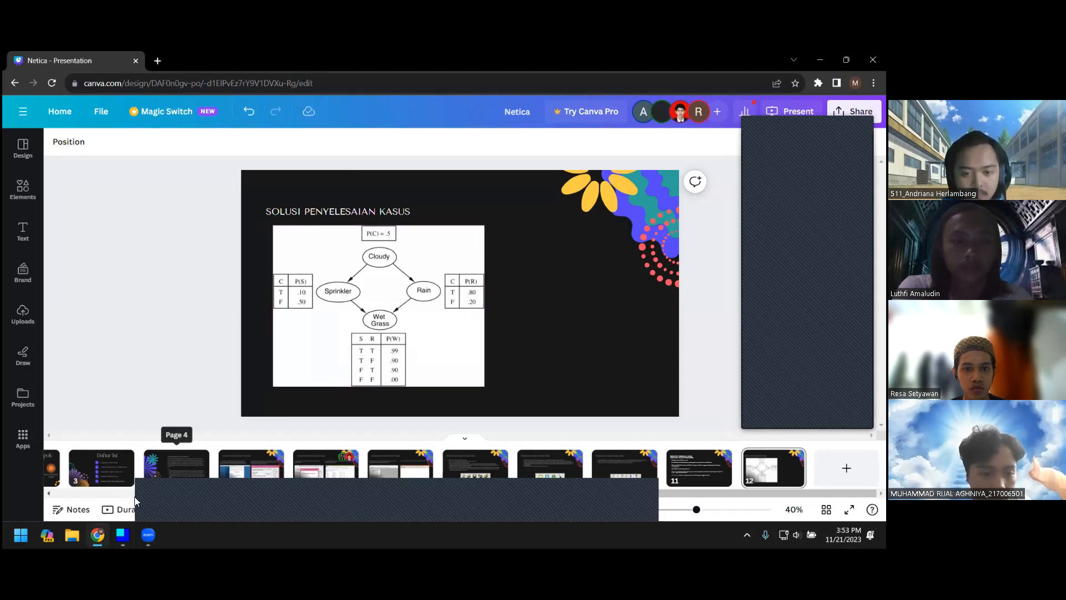
click(135, 516)
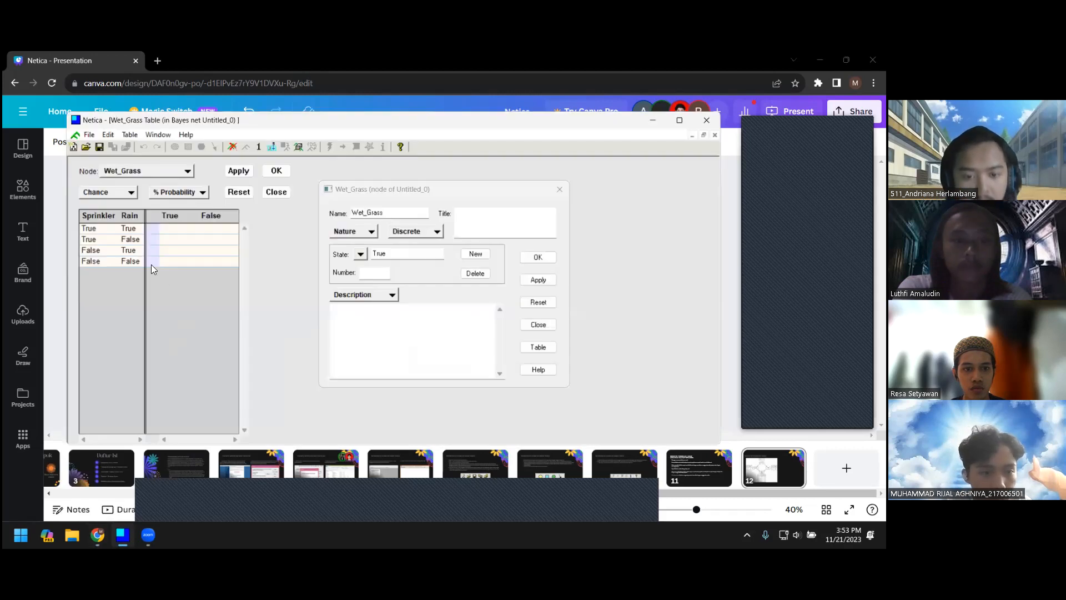
Step: Set Wet_Grass's True probabilities to 99, 90, 90 and 0 for the four Sprinkler and Rain combinations in order
click(163, 230)
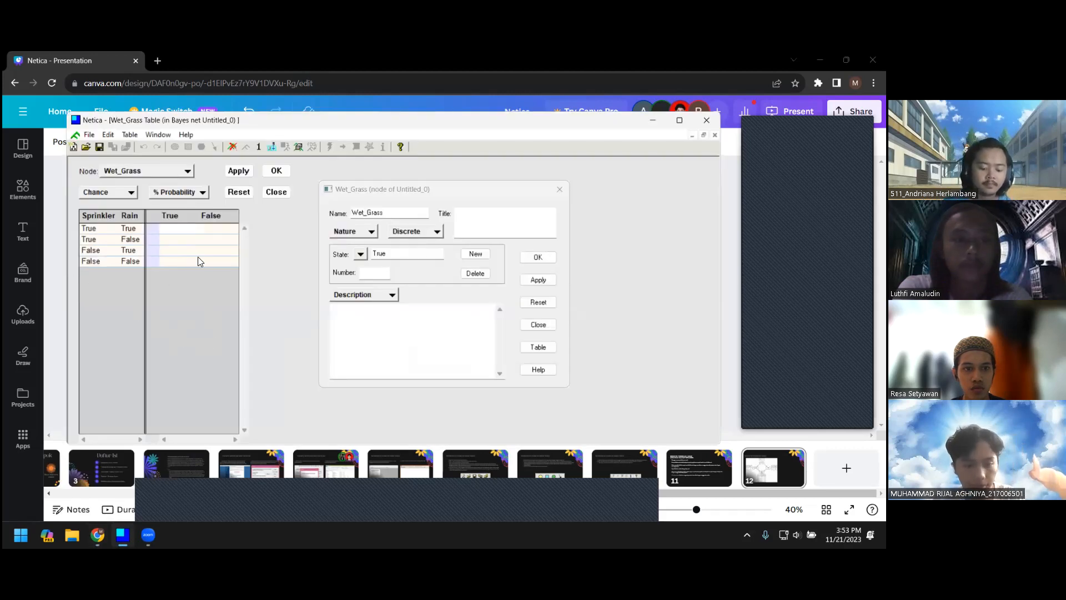
click(167, 239)
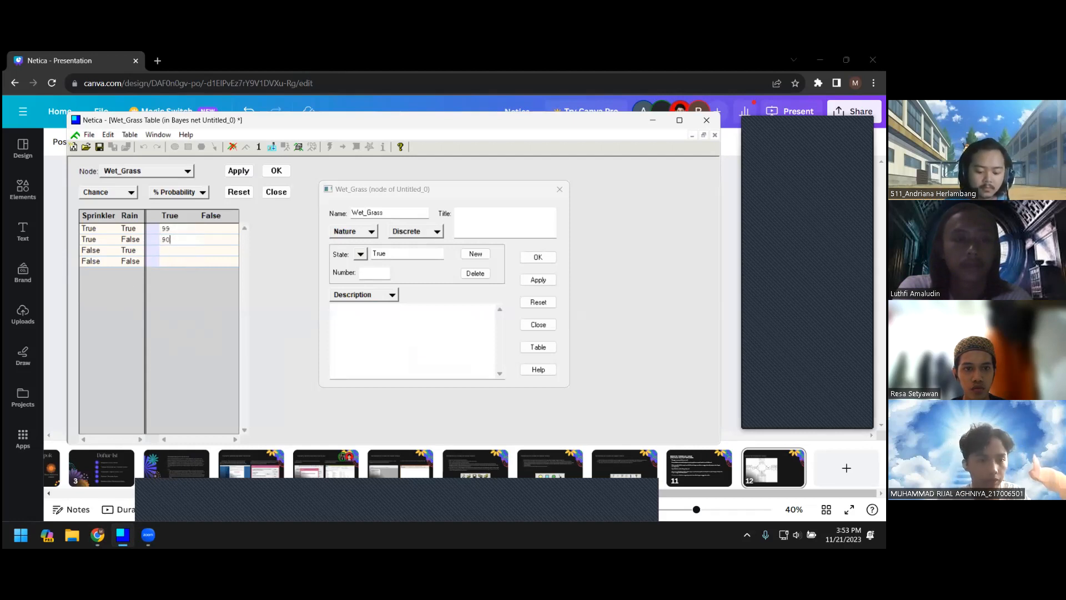
click(167, 261)
text(0)
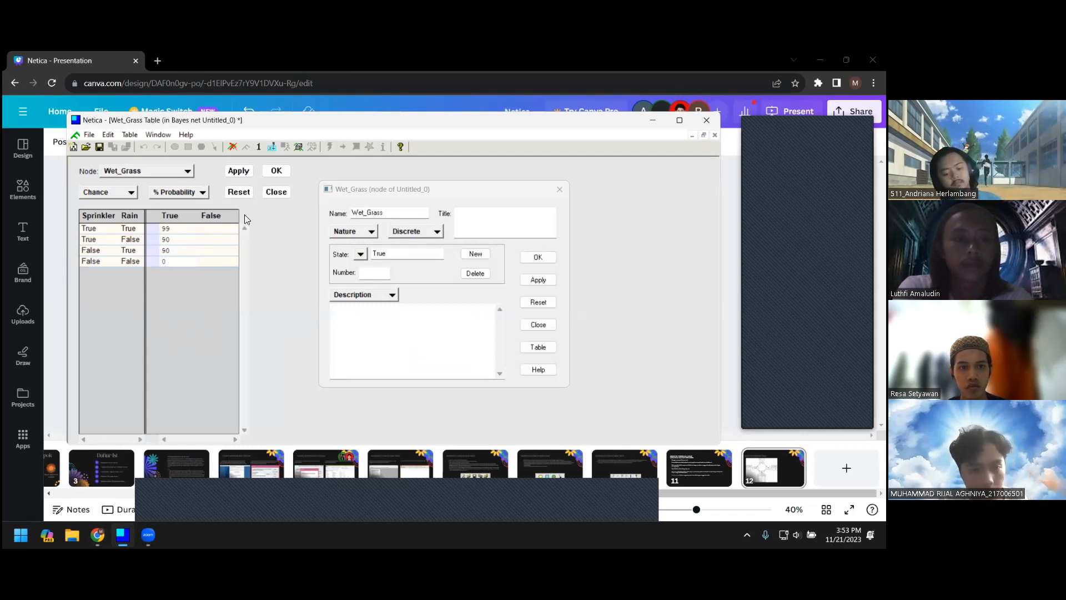
Step: Apply the Wet_Grass table with Netica filling in the missing entries, then accept the table and the node properties
click(239, 170)
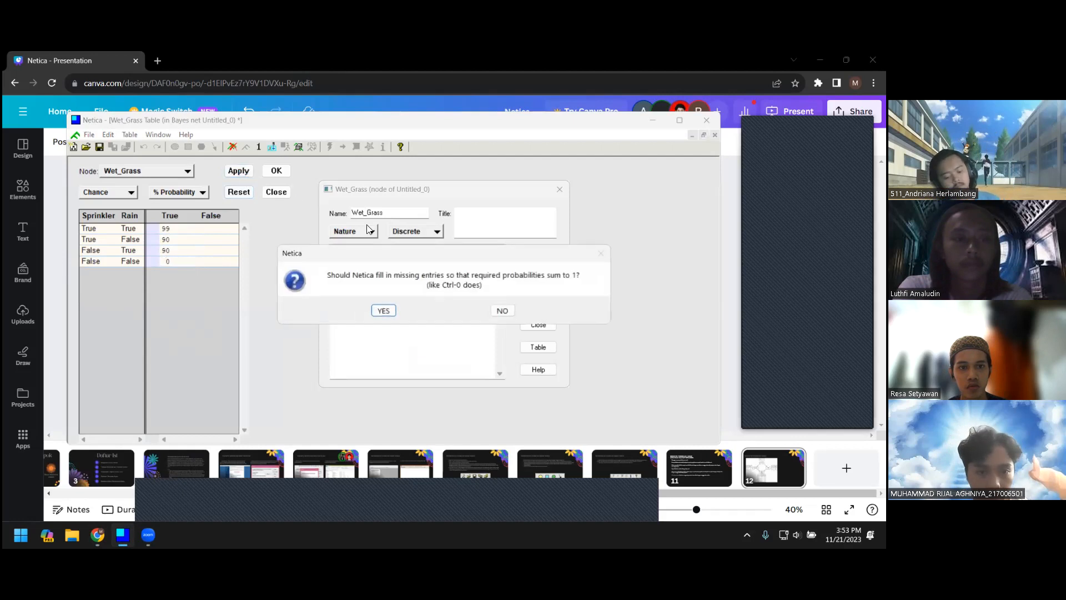
click(385, 311)
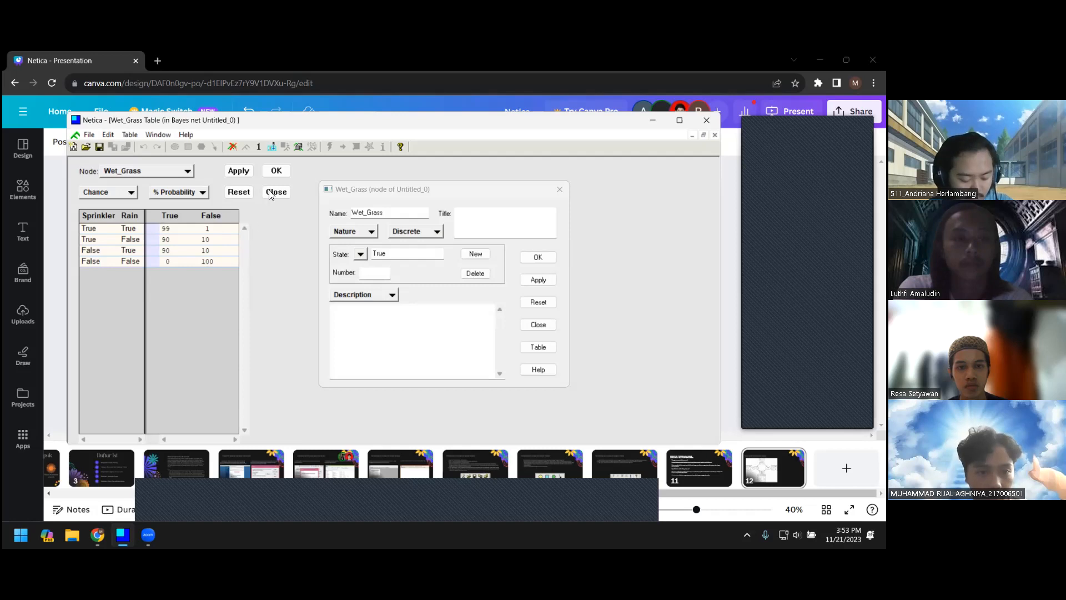
click(276, 174)
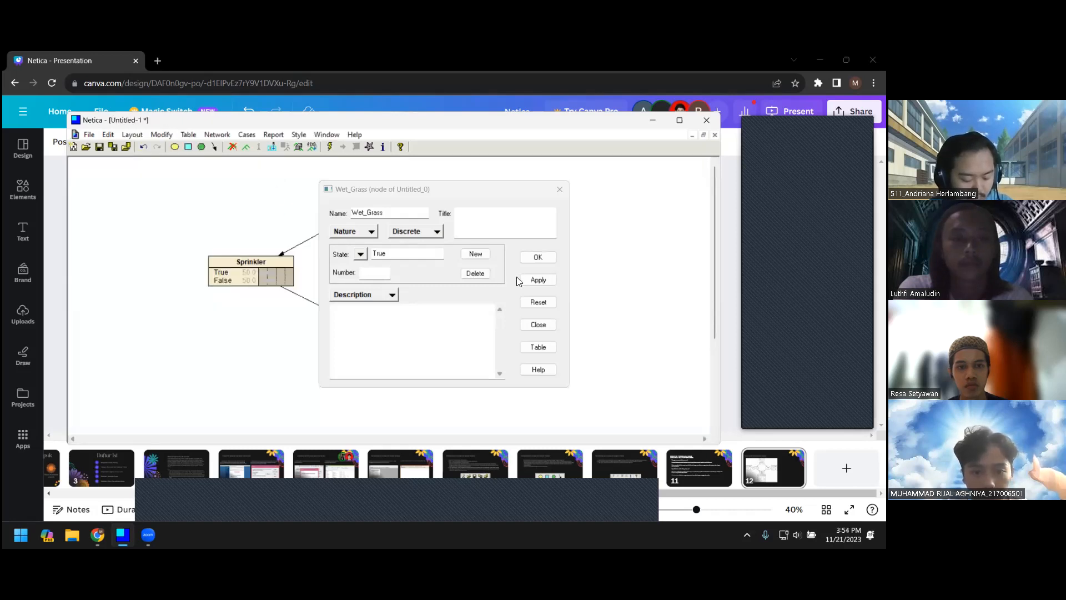
click(538, 257)
click(560, 328)
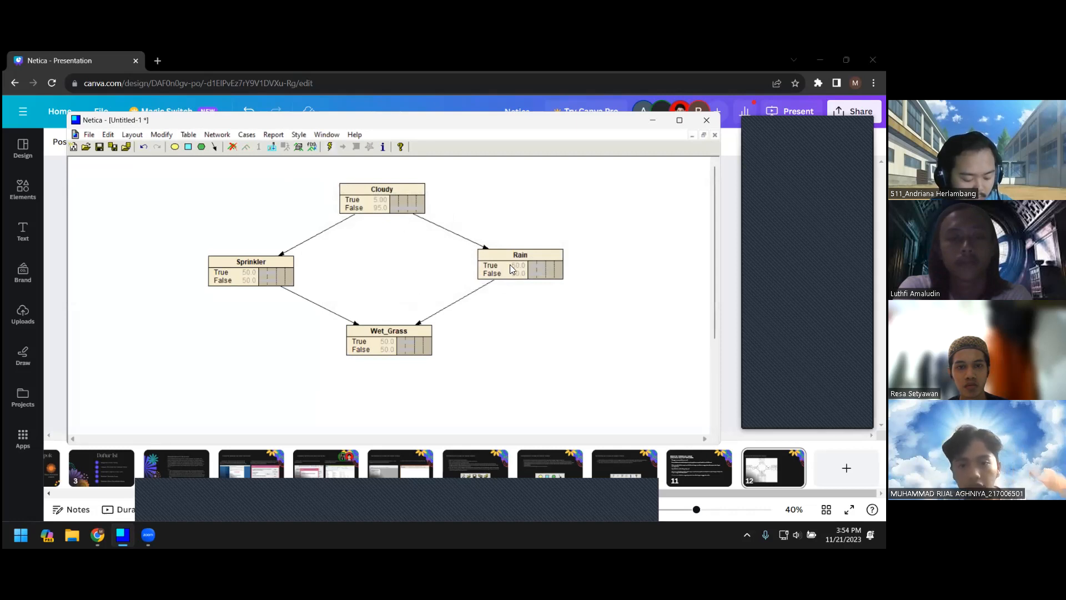
Step: Compile the network and enter True as the finding for both the Cloudy and Rain nodes
click(328, 148)
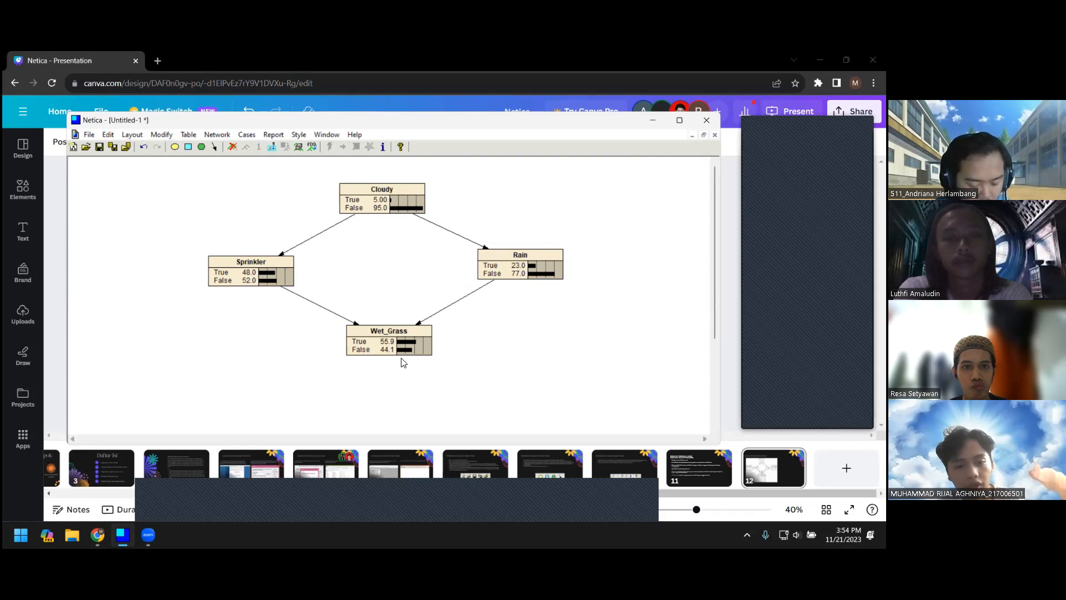
mouse_move(402, 351)
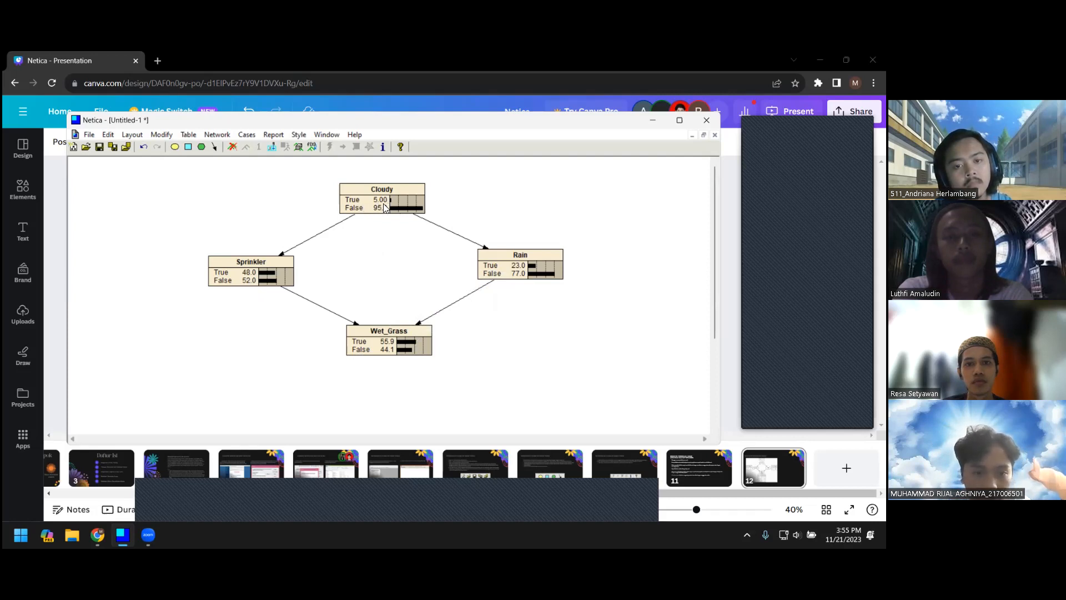
drag(394, 204, 436, 202)
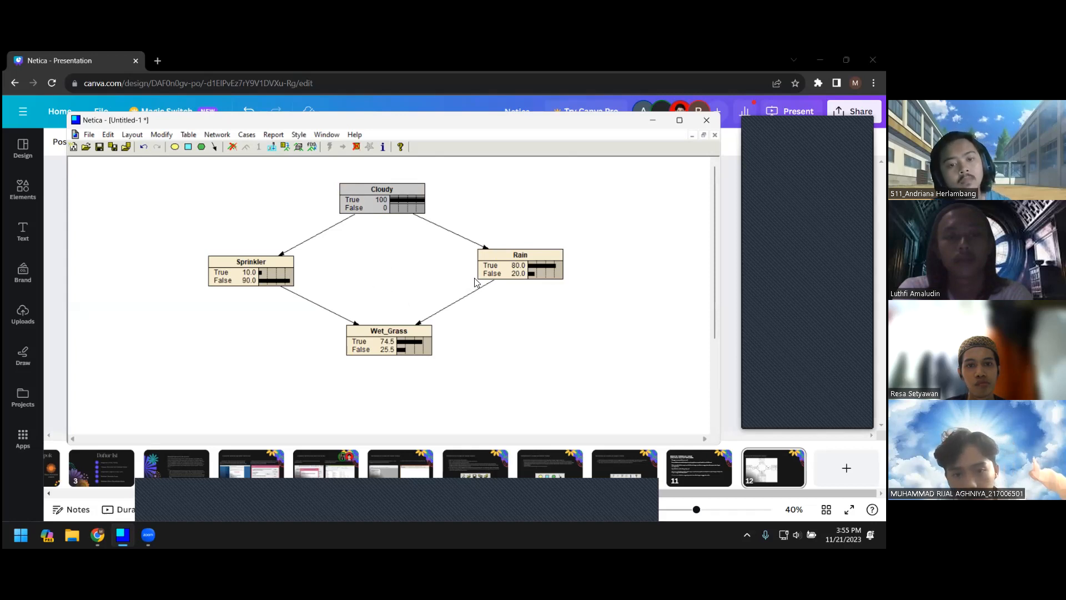
mouse_move(497, 283)
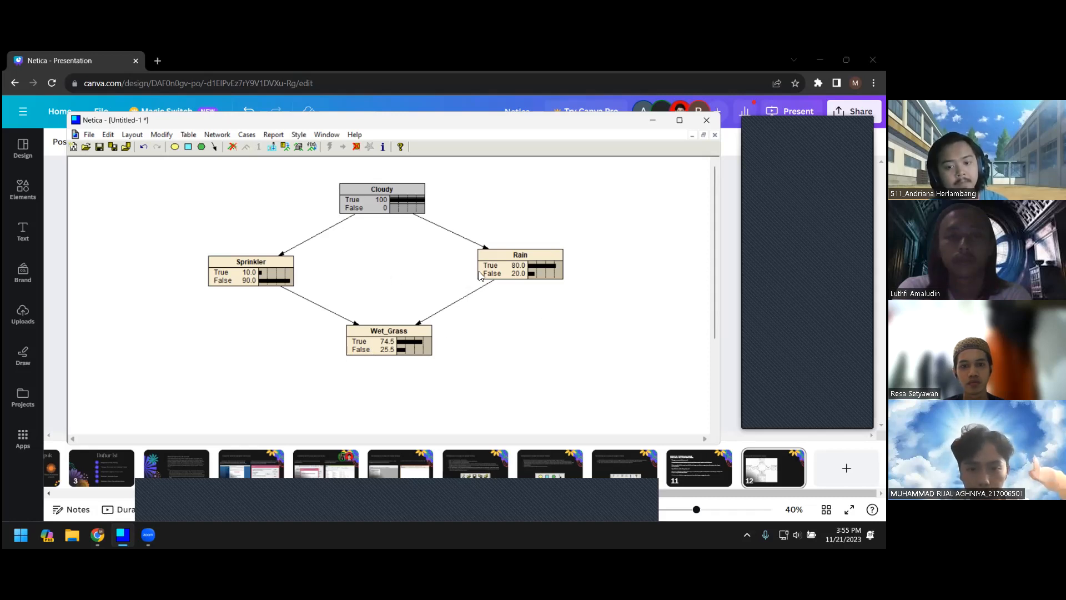
click(550, 266)
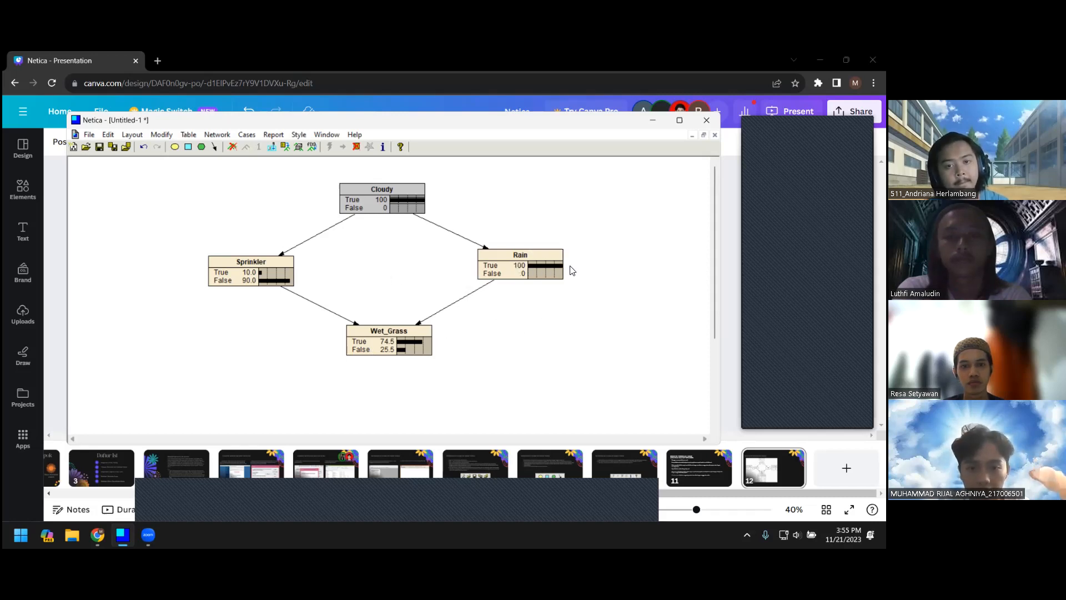
Step: With Cloudy kept at True, enter False as Rain's finding and test Sprinkler first as True and then as False
drag(559, 270, 538, 269)
click(548, 275)
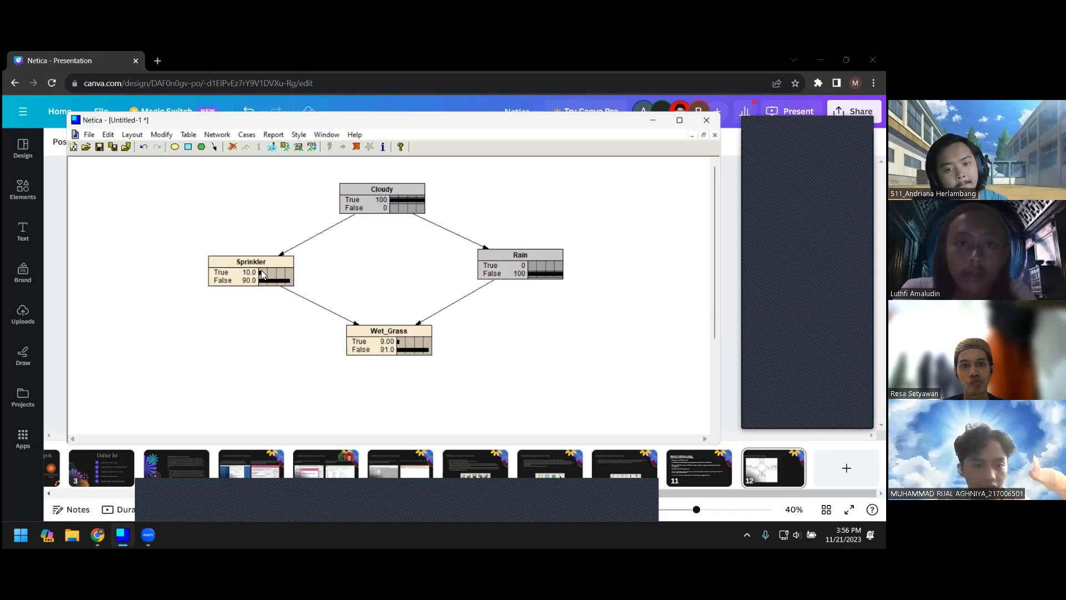
drag(261, 271, 295, 277)
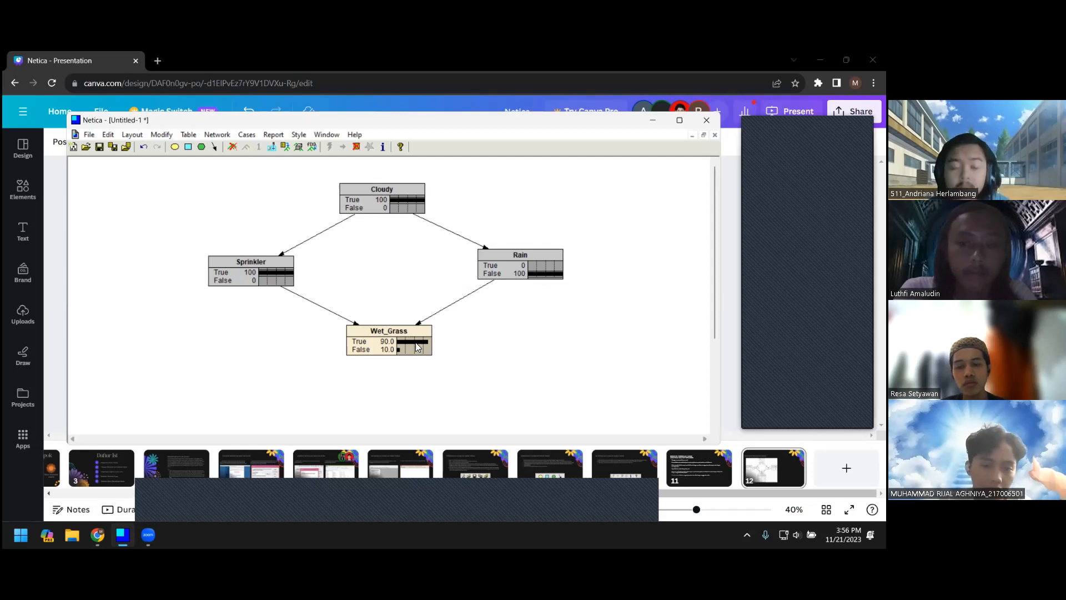
click(268, 276)
click(268, 279)
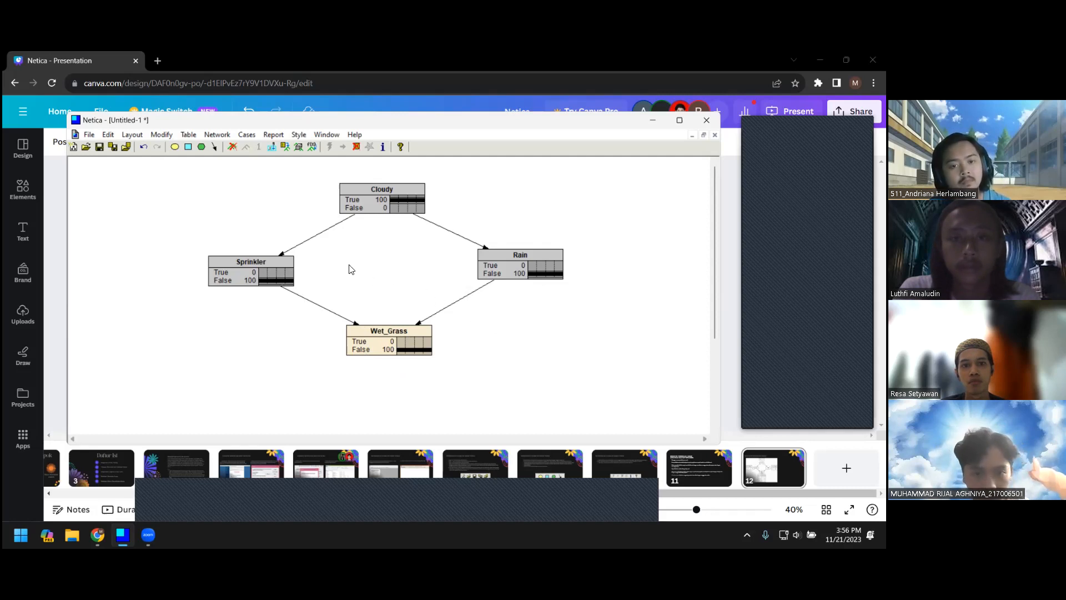
Step: Enter True as the finding for Sprinkler and Rain, and False as the finding for Wet_Grass
click(262, 273)
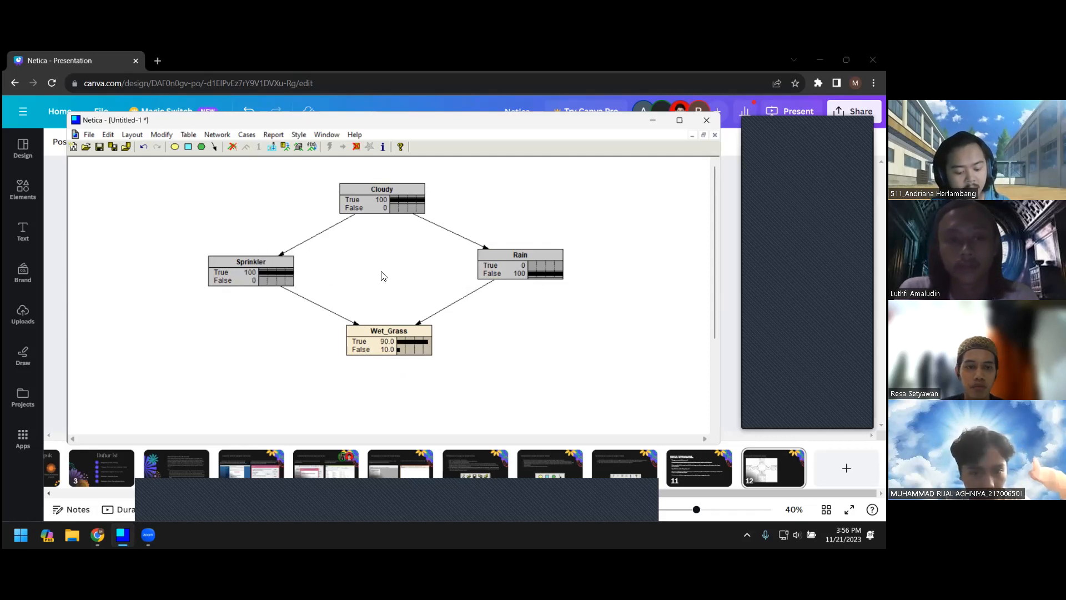
click(535, 266)
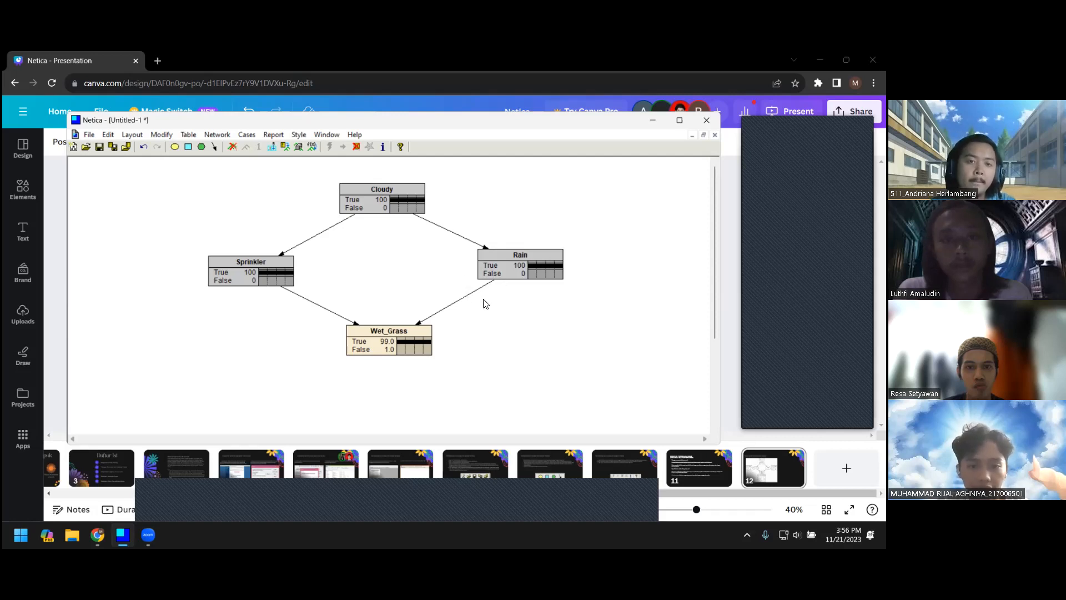
click(414, 349)
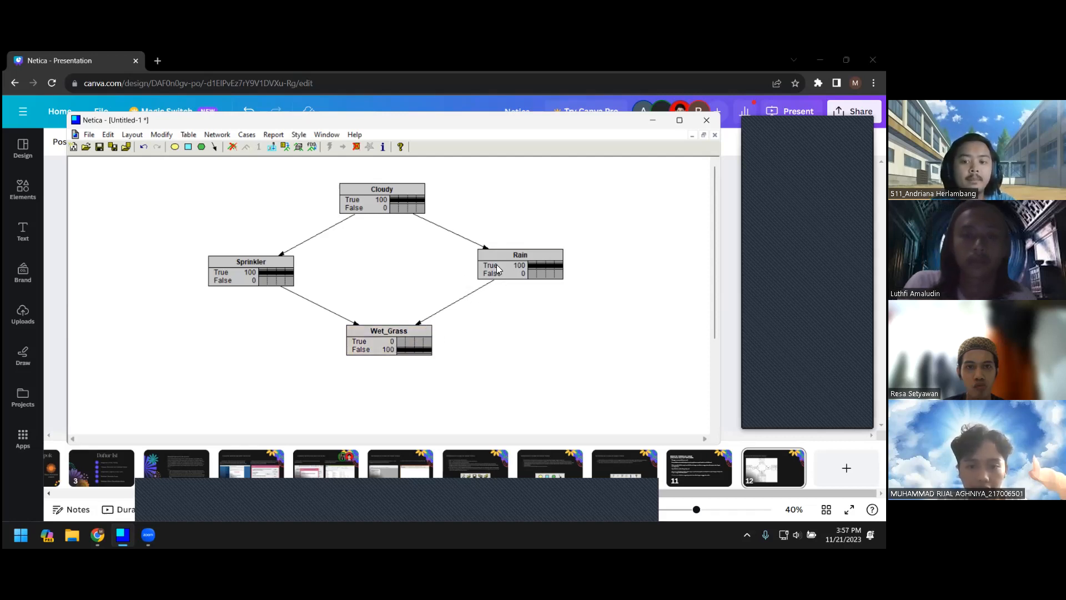
Step: Remove the findings from Cloudy, Rain and Sprinkler, trying Sprinkler as False before clearing it, and keep only Wet_Grass's finding
click(378, 204)
click(219, 280)
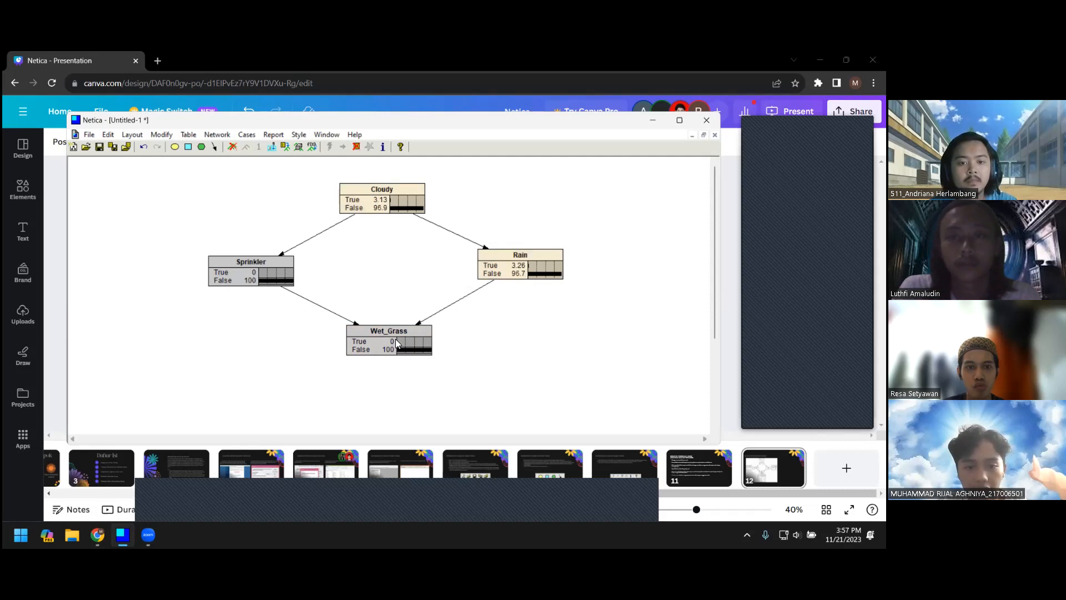
click(234, 280)
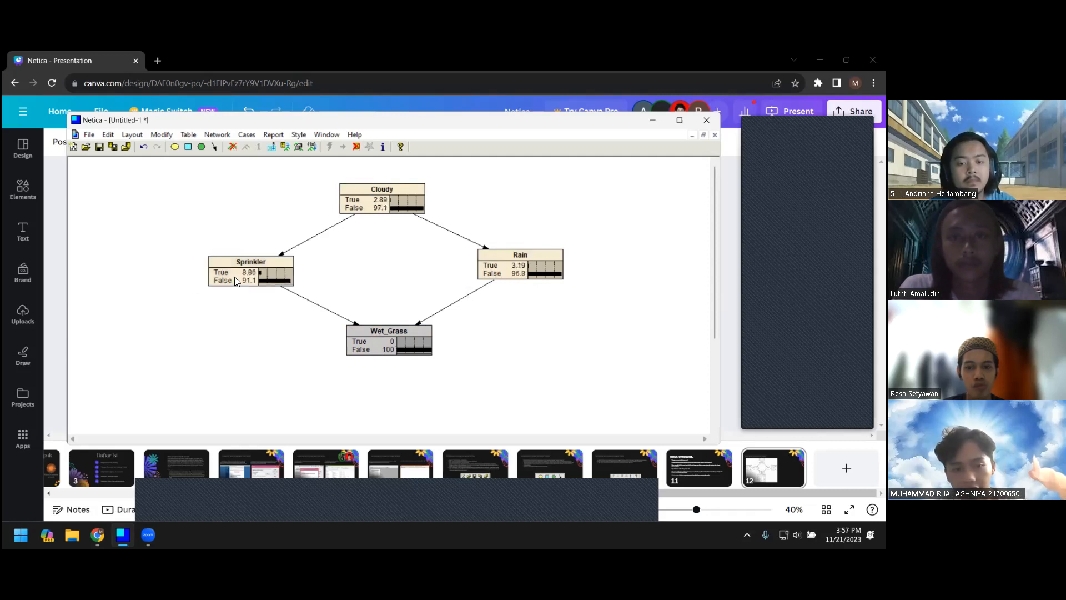